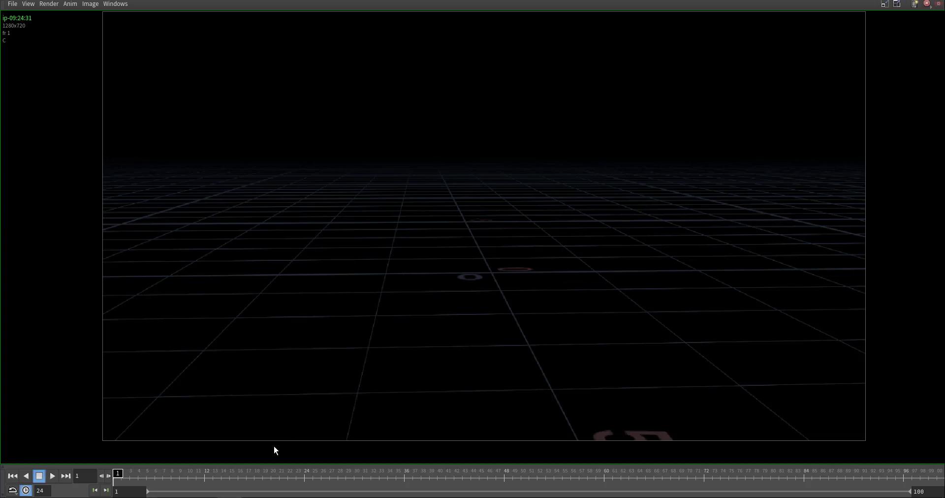
Step: Play back and close the simulation preview, and restore the split pane layout with the timeline at frame 1
click(50, 480)
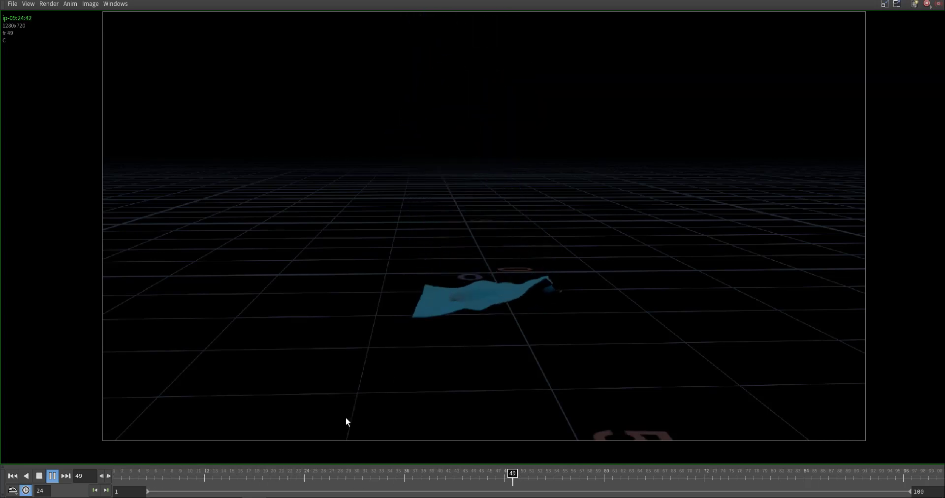
click(39, 475)
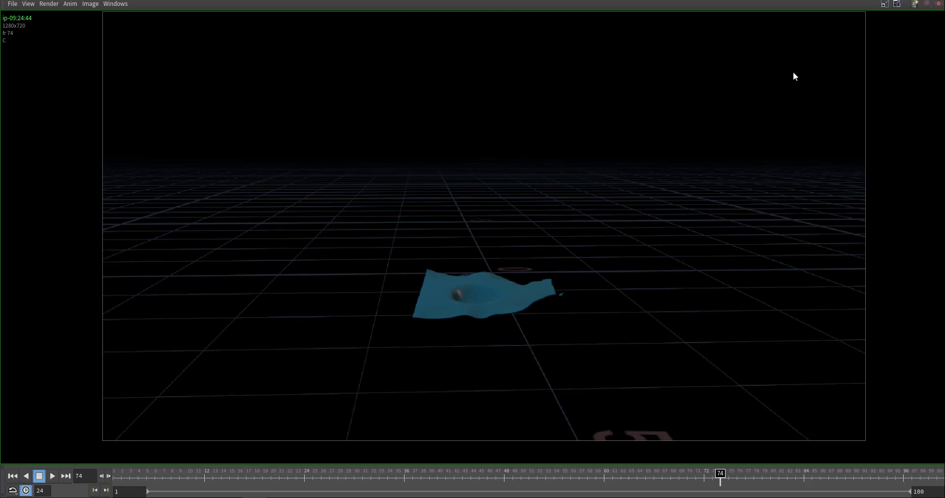
click(934, 1)
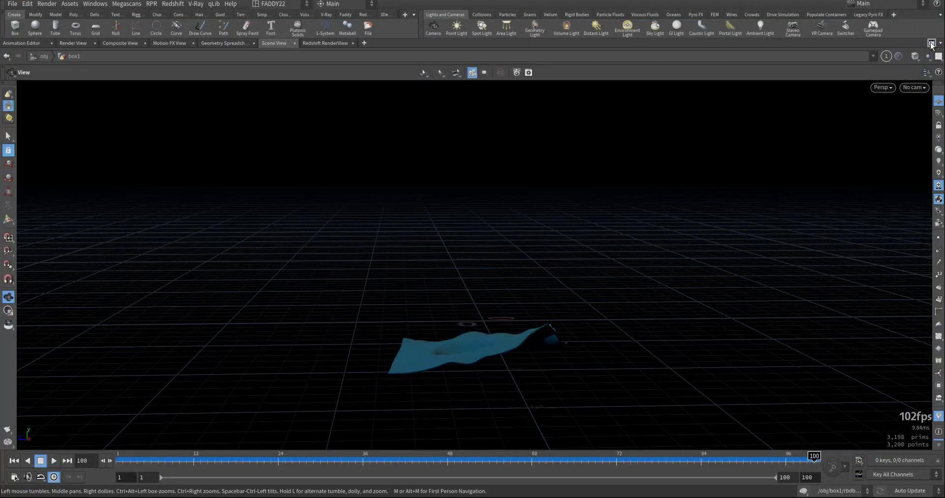
click(930, 44)
key(ctrl+Up)
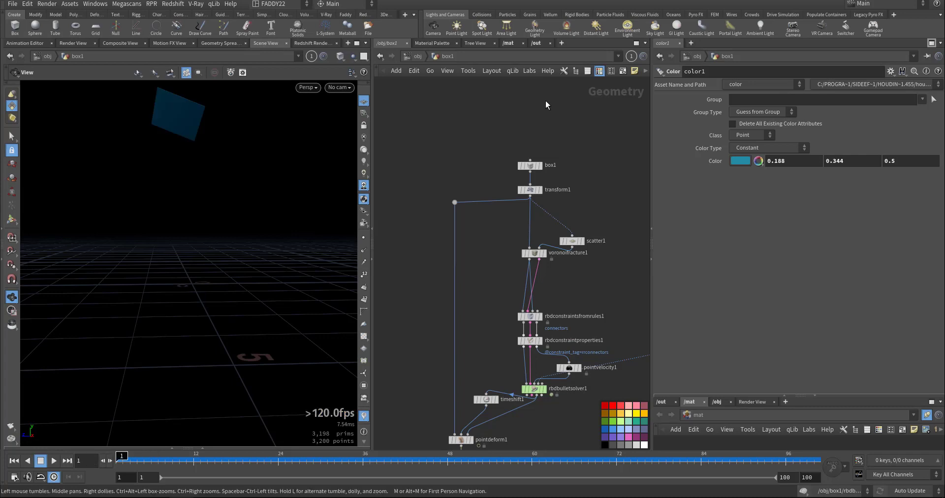
Step: Go up to the object level to view the box1 and area light nodes, and re-enter the box1 network
click(414, 56)
middle_drag(483, 198, 536, 229)
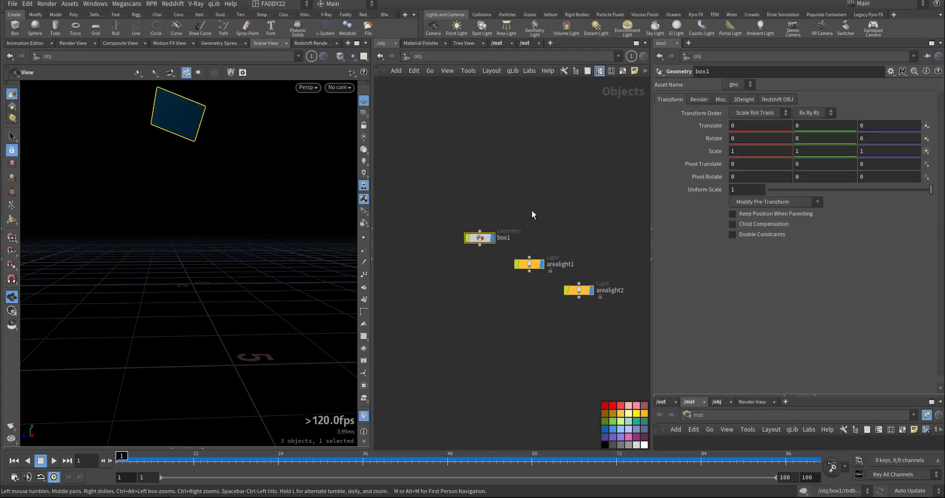
drag(532, 213, 598, 321)
middle_drag(493, 299, 540, 342)
scroll(527, 310, up, 3)
double_click(523, 254)
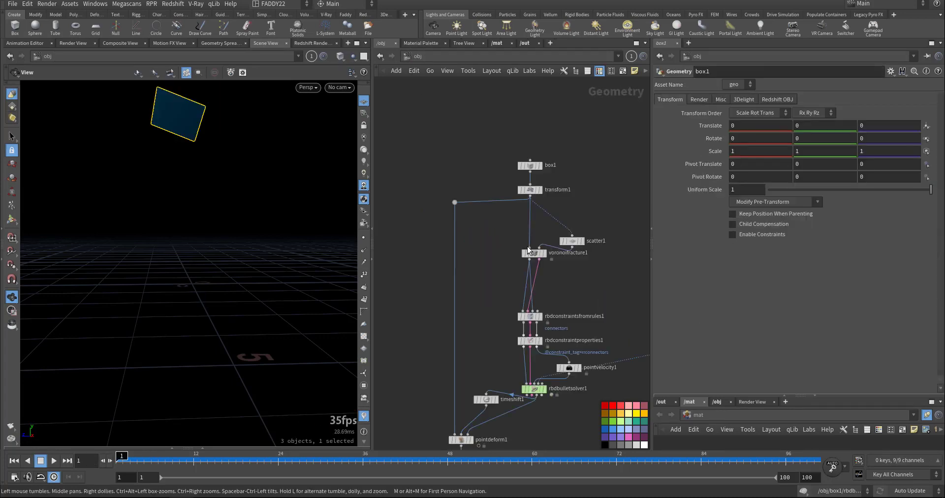
Step: Display the box1 node and set the viewport shading to Smooth Wire Shaded to show its divisions
middle_drag(489, 162, 434, 259)
scroll(507, 264, up, 5)
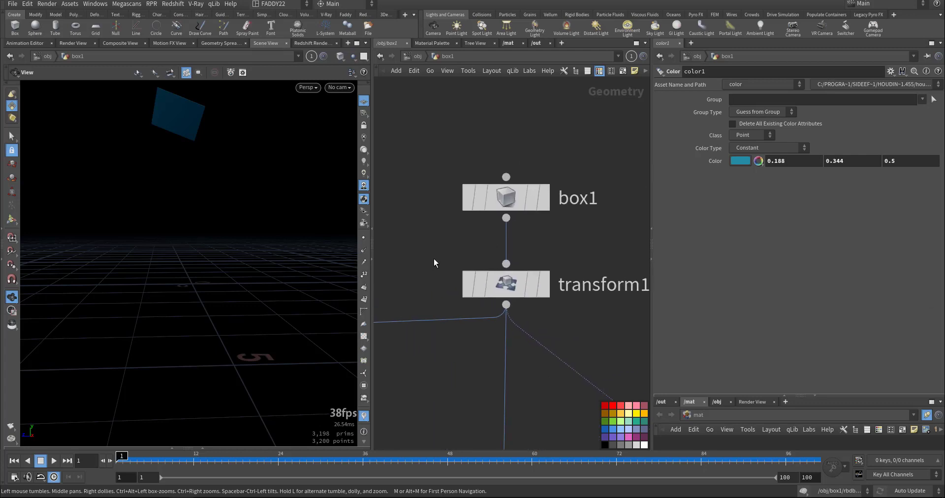
click(547, 204)
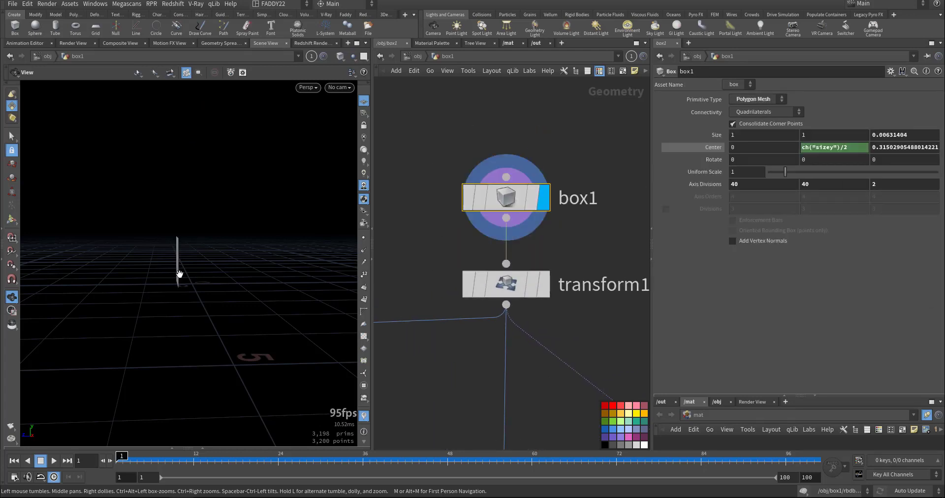
drag(180, 273, 298, 108)
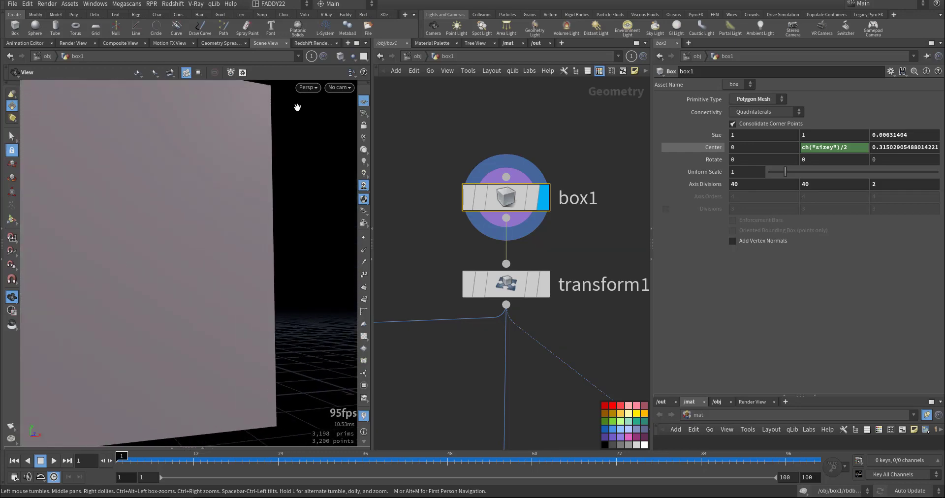
click(340, 58)
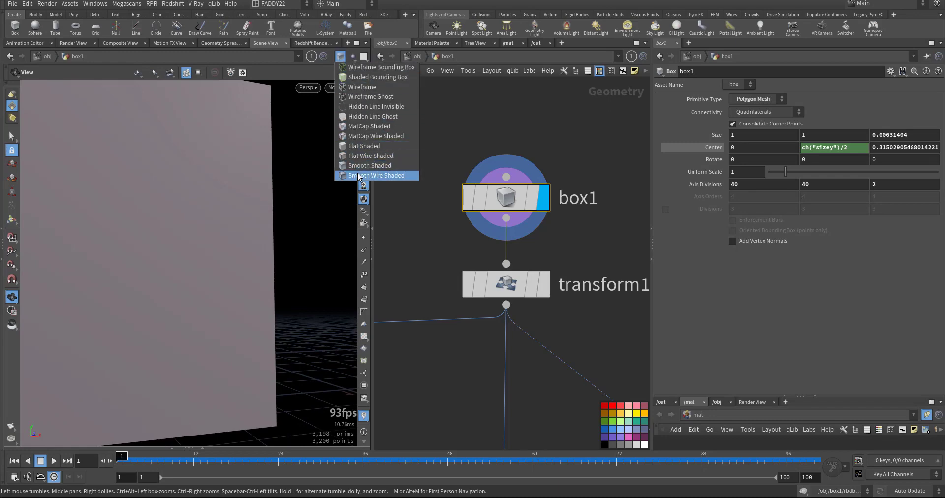
click(376, 175)
mouse_move(247, 213)
mouse_down()
mouse_move(191, 231)
mouse_move(266, 223)
mouse_move(165, 230)
mouse_move(250, 224)
mouse_move(194, 249)
mouse_move(241, 261)
mouse_move(256, 279)
mouse_move(198, 277)
mouse_up()
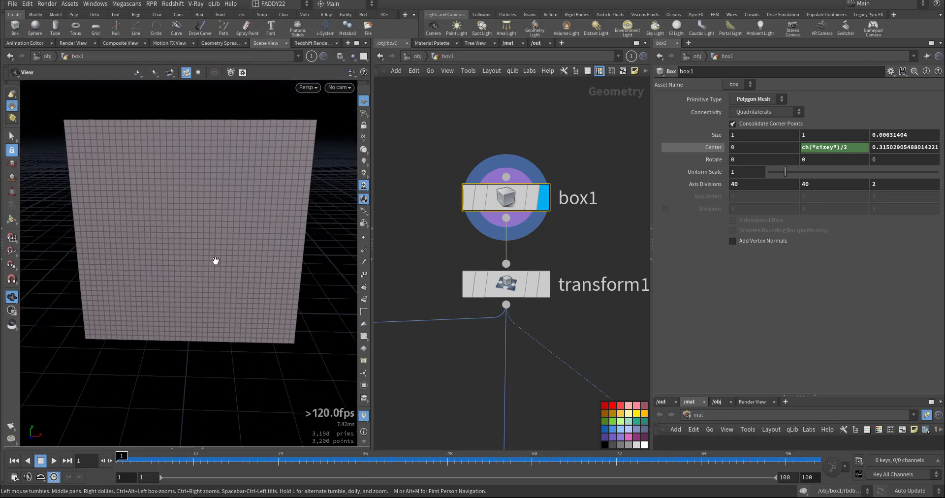
Step: Display the transform1 node and examine the box's transformed position and orientation in the viewport
click(543, 284)
drag(222, 238, 207, 212)
middle_drag(438, 370, 438, 257)
scroll(437, 301, down, 4)
middle_drag(428, 316, 483, 283)
scroll(476, 357, up, 3)
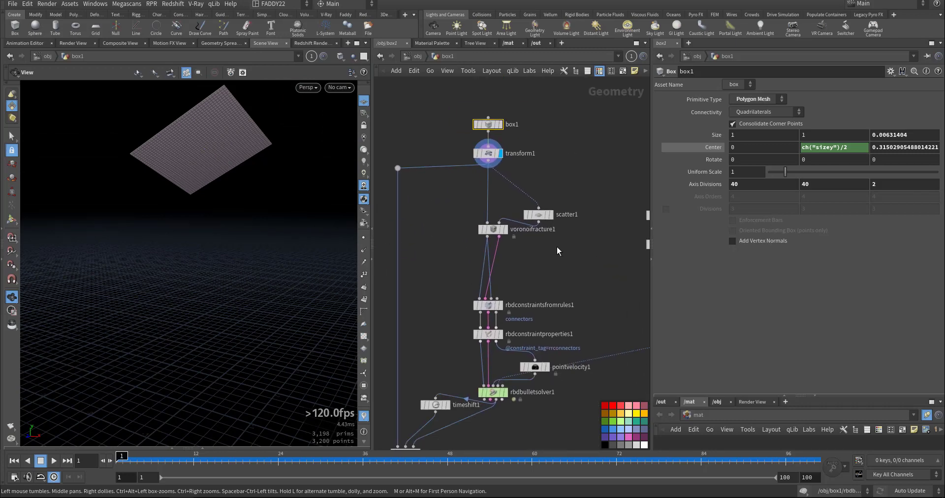
Step: Display the scatter1 node, show its parameters and examine the scattered points up close
click(542, 201)
click(524, 201)
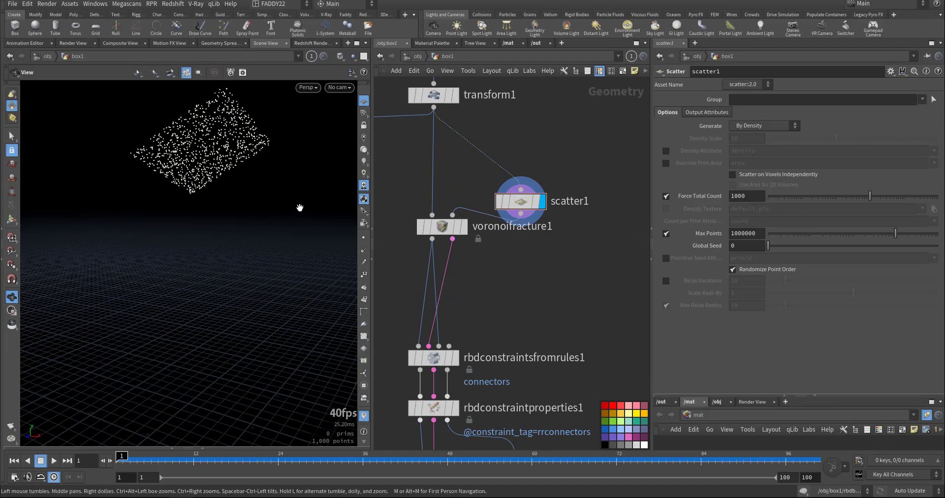
middle_drag(202, 187, 226, 255)
right_drag(226, 255, 321, 219)
middle_drag(265, 162, 230, 240)
drag(229, 239, 215, 251)
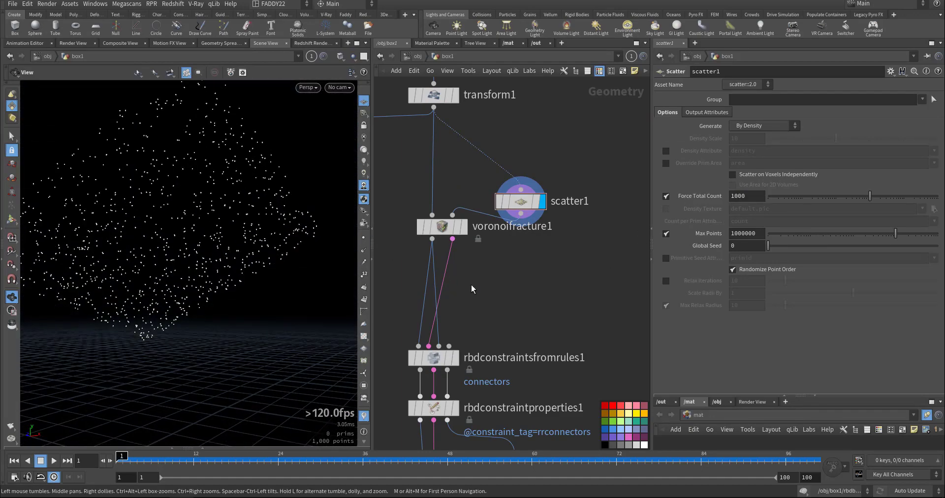
Step: Display the voronoifracture1 node and examine the fractured pieces of the panel
middle_drag(471, 285, 507, 273)
click(503, 214)
drag(239, 218, 202, 222)
right_drag(202, 222, 266, 216)
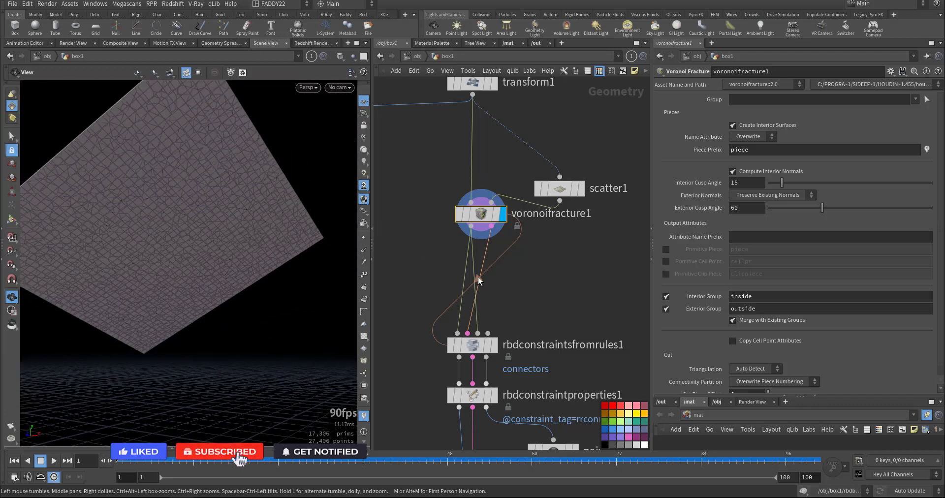
Step: Display the rbdconstraintsfromrules1 node and examine its parameters, including the connection type
middle_drag(549, 307, 569, 232)
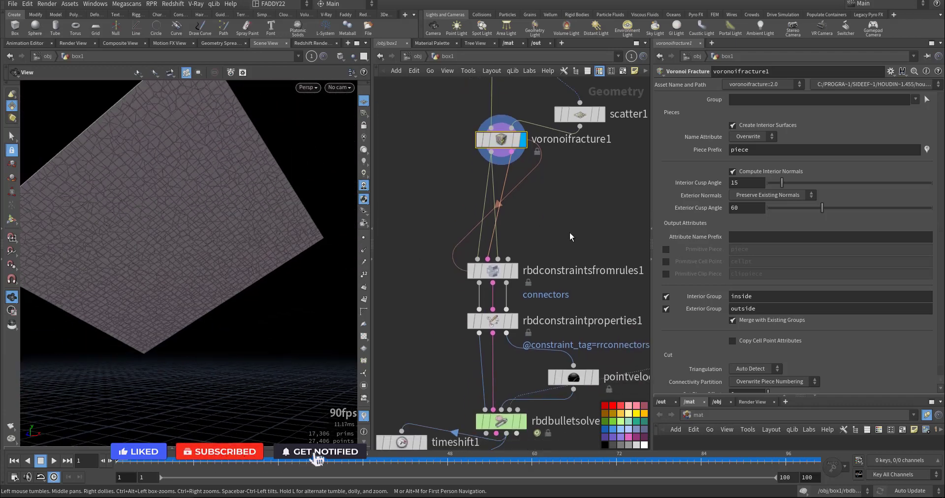
click(514, 270)
scroll(561, 271, up, 10)
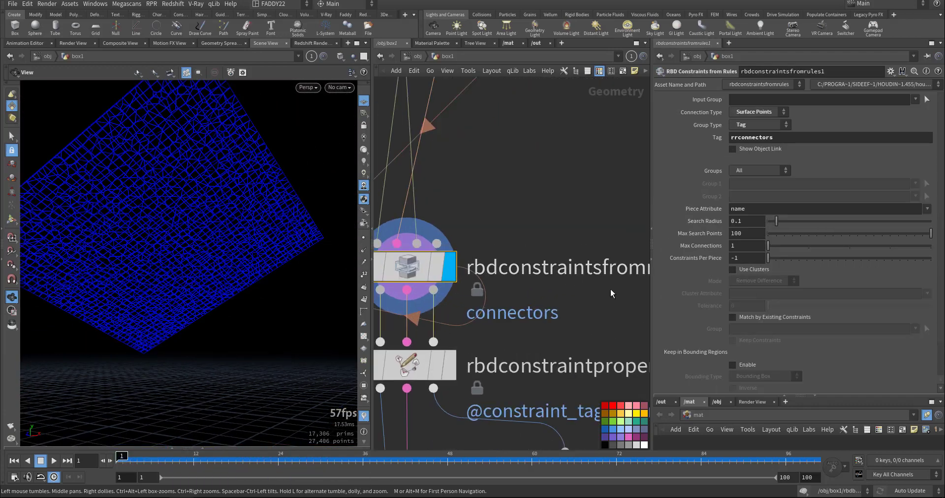
middle_drag(468, 184, 573, 226)
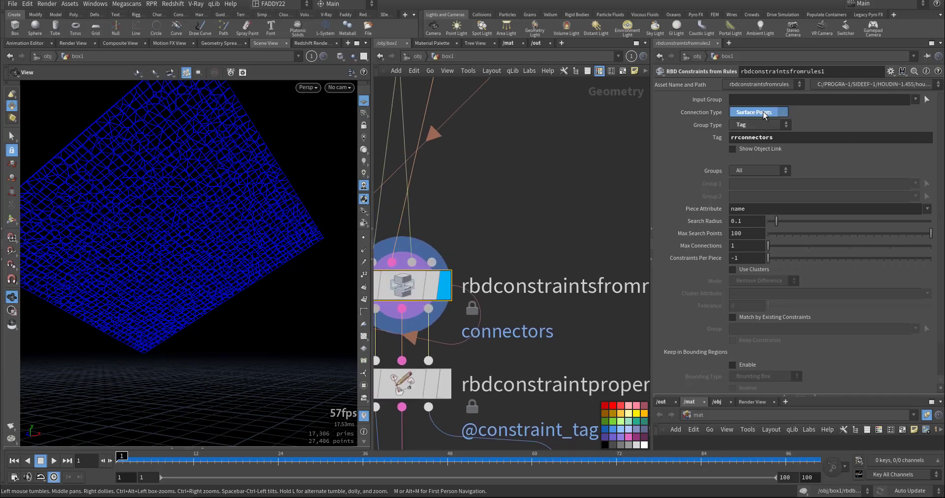
click(763, 113)
Step: Add a Null node connected to the second output of rbdconstraintsfromrules1 and display it to inspect the constraint lines
middle_drag(598, 330, 589, 298)
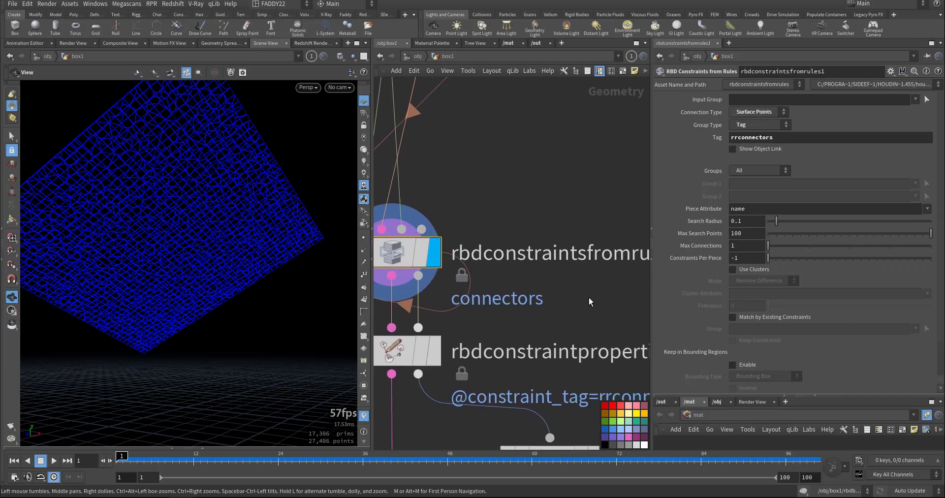
click(589, 297)
key(n)
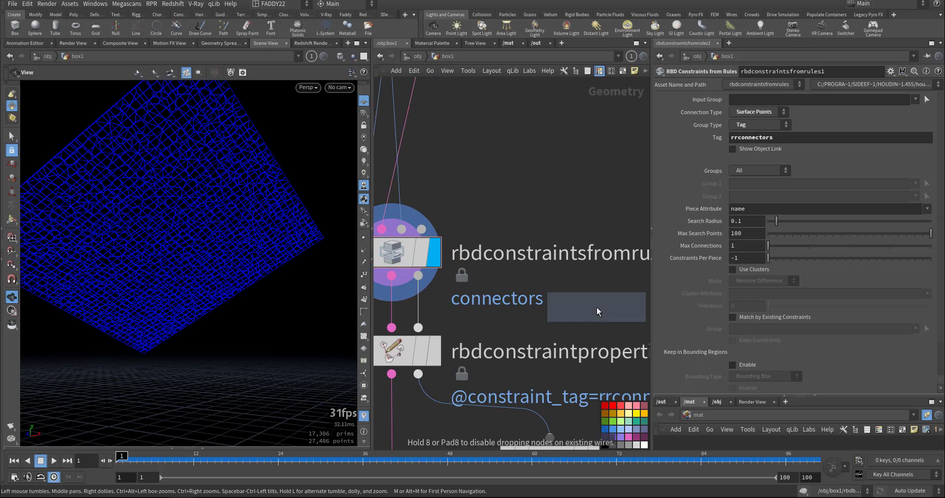
click(596, 307)
click(596, 283)
click(391, 276)
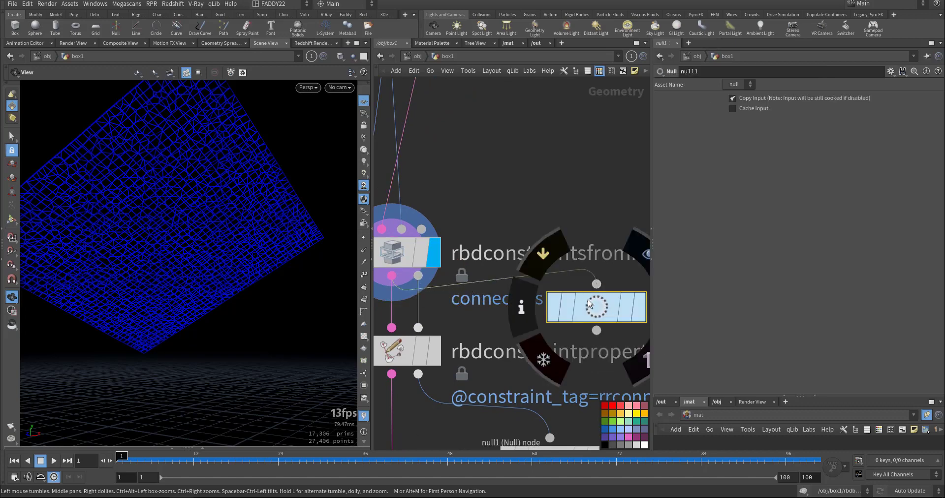
click(637, 309)
scroll(207, 190, up, 10)
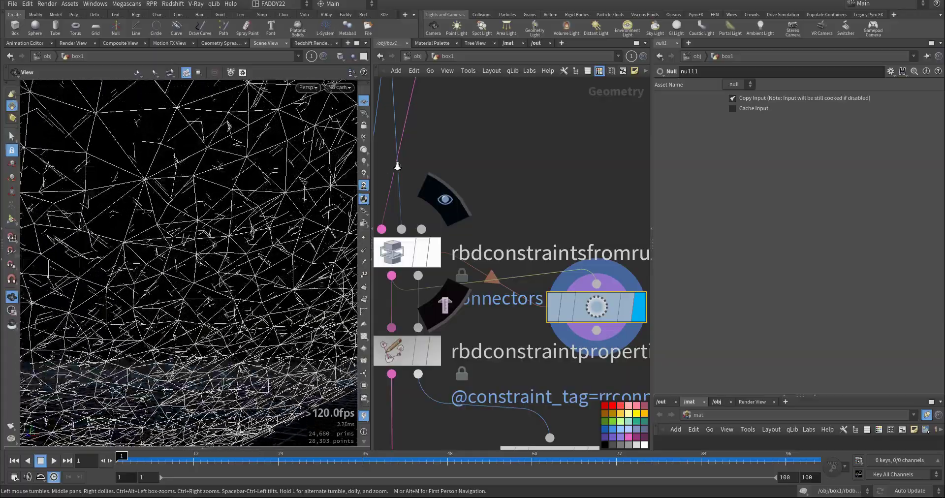
drag(218, 159, 218, 212)
Step: Display the rbdconstraintproperties1 node and review its constraint, glue and soft parameters
middle_drag(445, 258, 512, 235)
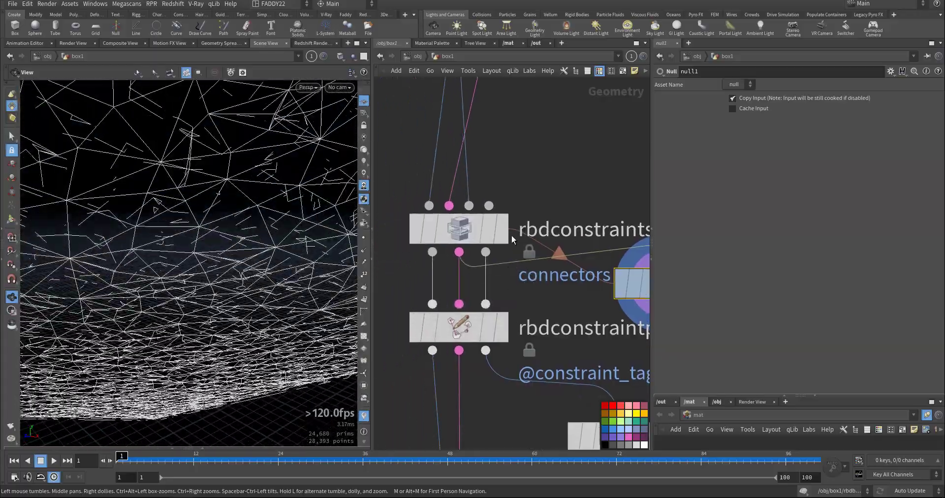
click(500, 229)
click(501, 328)
click(476, 329)
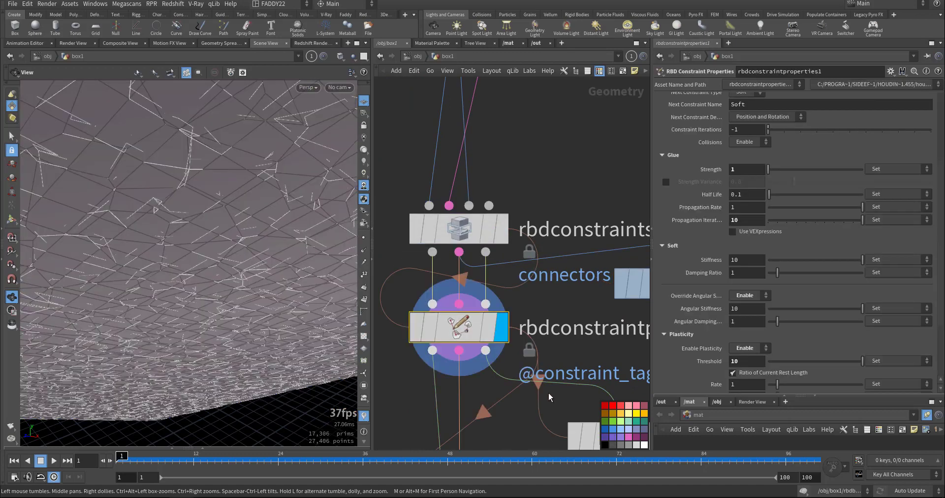
middle_drag(558, 390, 472, 299)
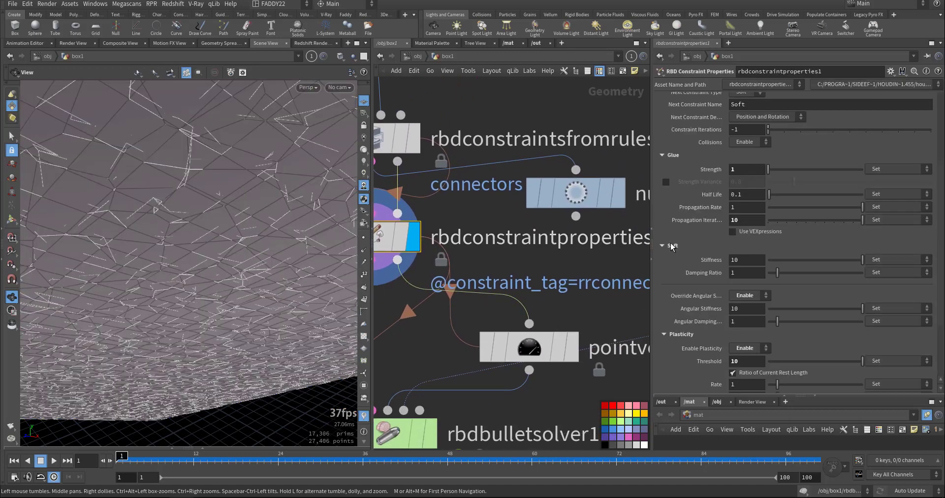
scroll(701, 240, up, 5)
scroll(699, 238, up, 1)
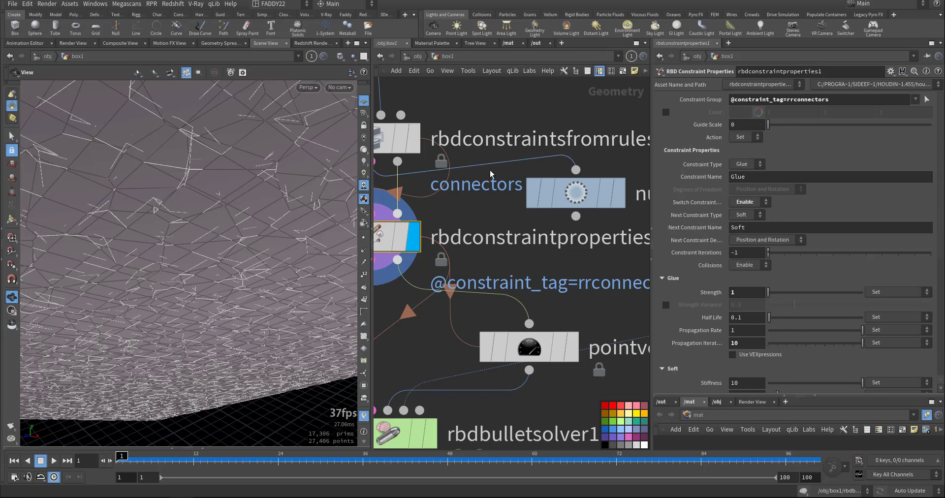
Step: Compare the tag in rbdconstraintsfromrules1 with the tag name used in the constraint group of rbdconstraintproperties1
middle_drag(491, 173, 562, 201)
click(436, 165)
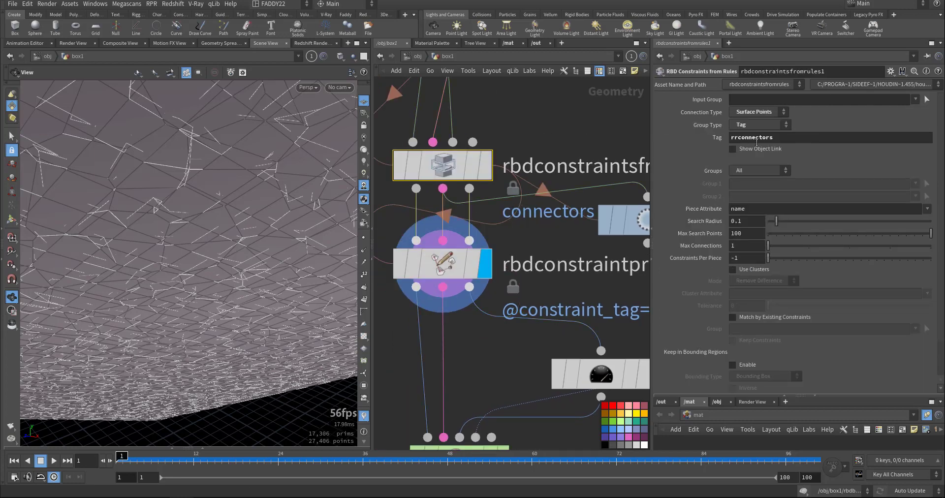
click(435, 259)
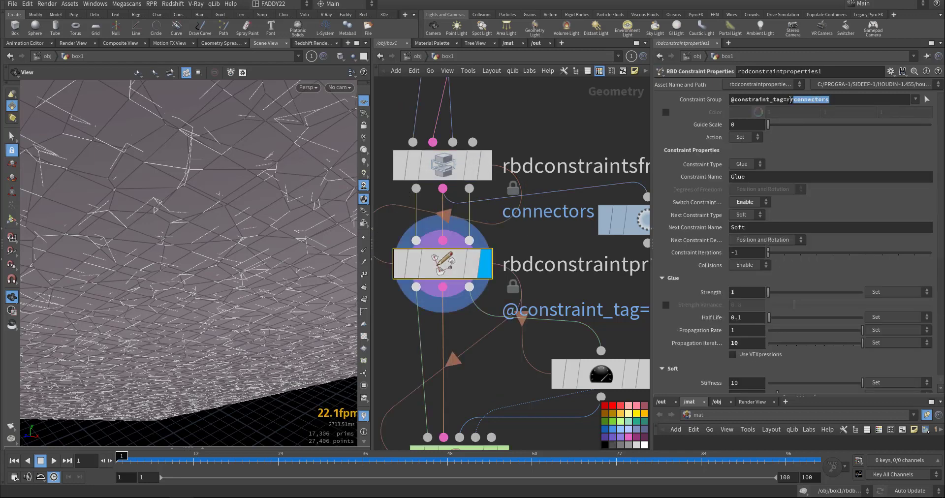
drag(790, 100, 786, 100)
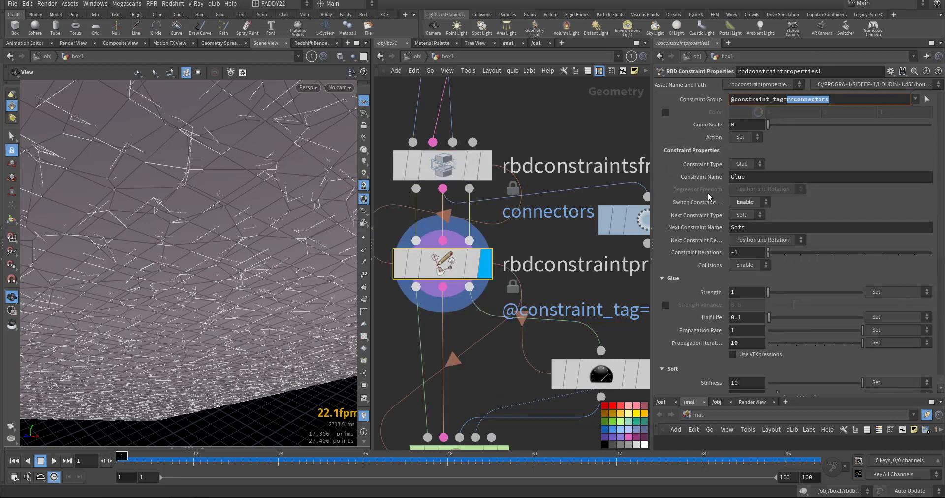
Step: Check the available options for the constraint type and for switching constraints in rbdconstraintproperties1
click(747, 166)
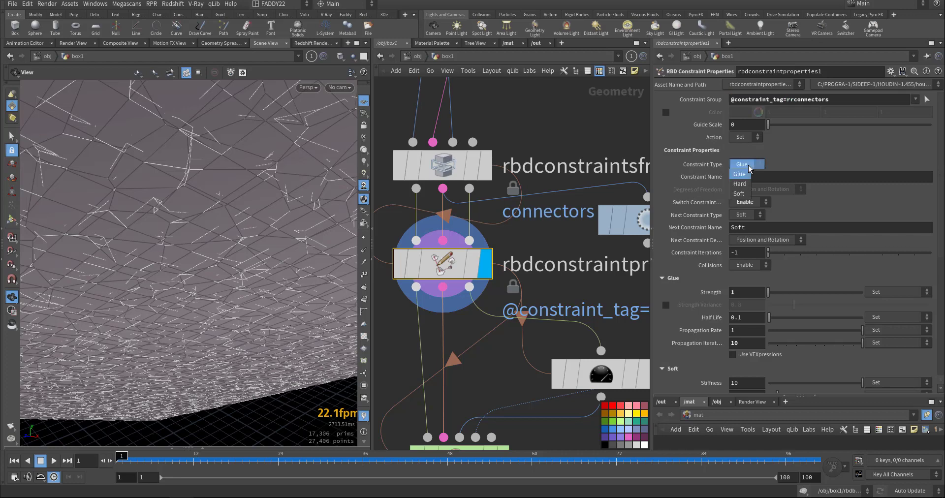
click(748, 166)
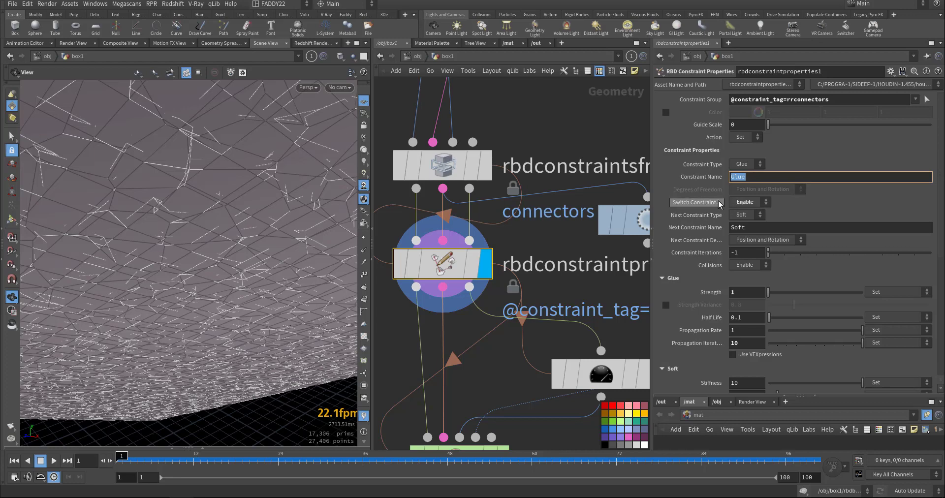
mouse_move(718, 206)
click(747, 203)
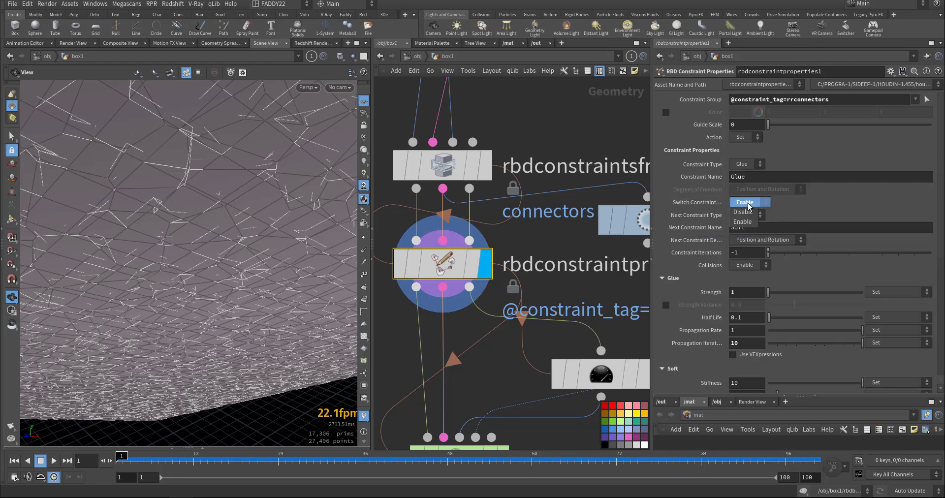
click(606, 137)
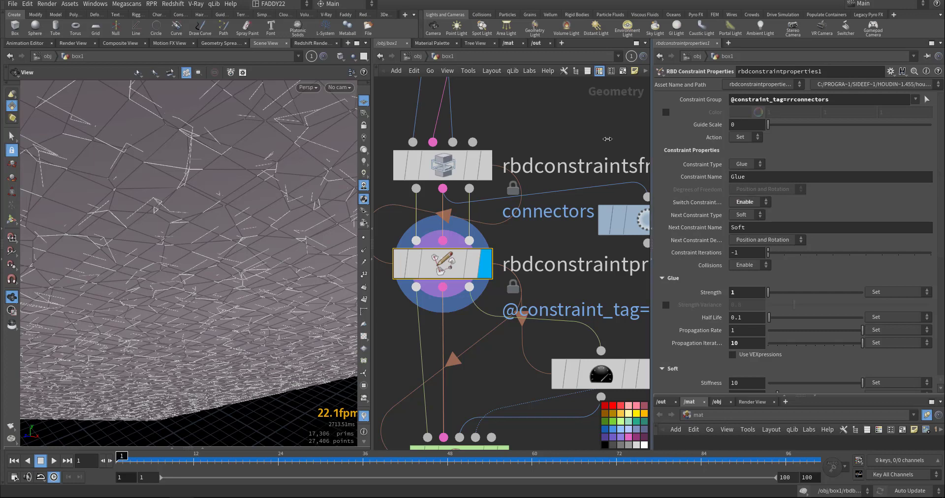
Step: Choose Soft as the next constraint type in rbdconstraintproperties1 and bring the glue settings into view
click(758, 216)
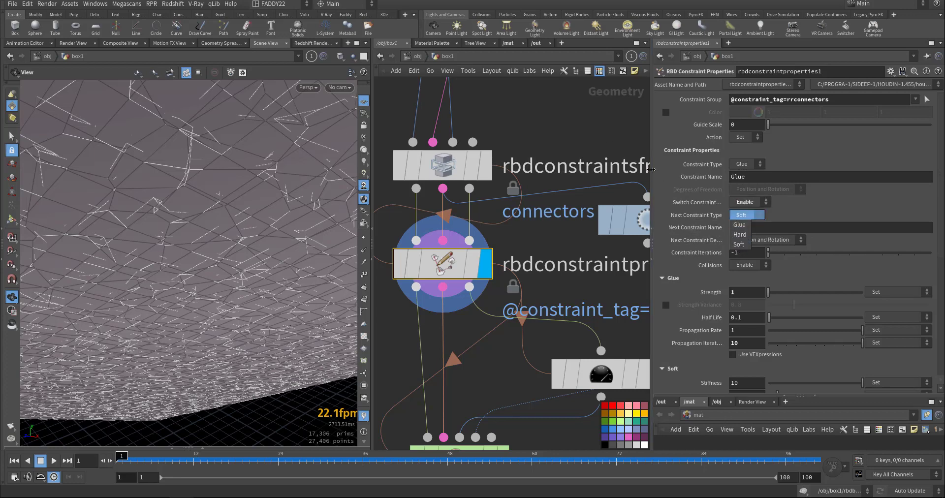
click(739, 244)
scroll(703, 258, down, 1)
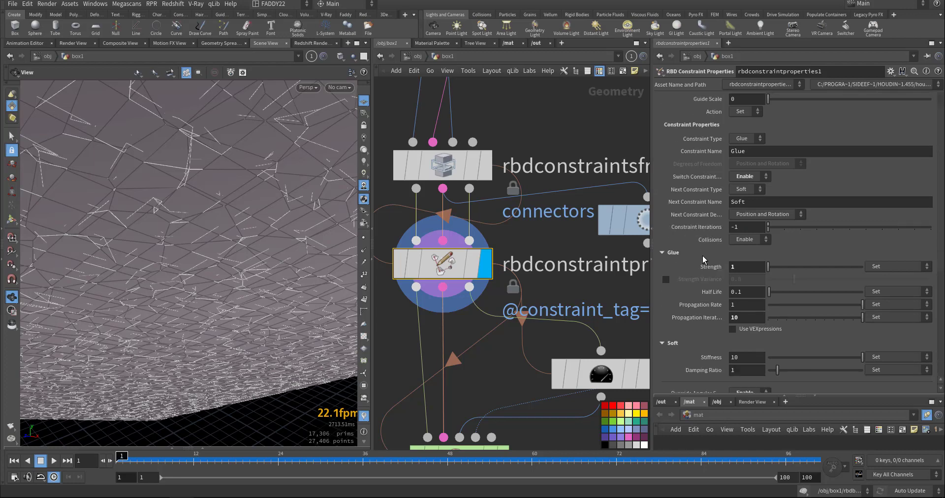
Step: Review the next-constraint degrees of freedom, glue settings, and soft stiffness and damping ratio in rbdconstraintproperties1
click(757, 213)
click(754, 214)
scroll(711, 255, down, 3)
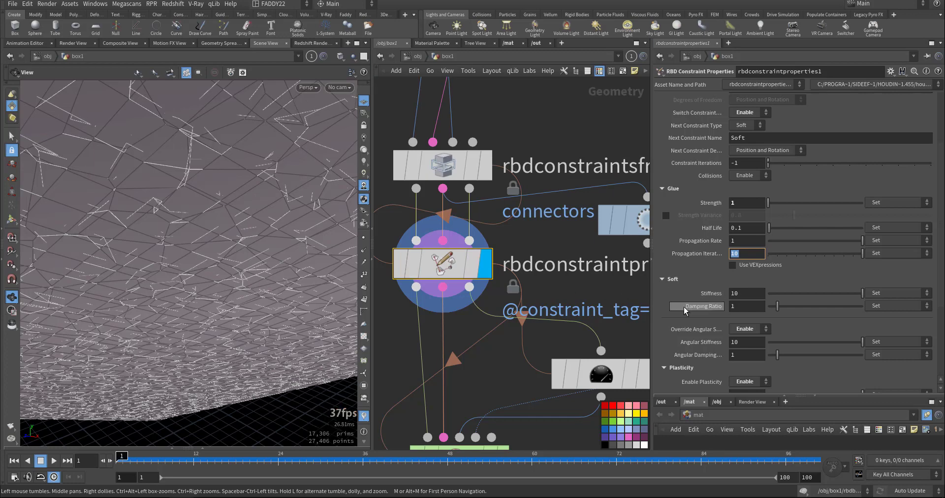
scroll(683, 306, down, 3)
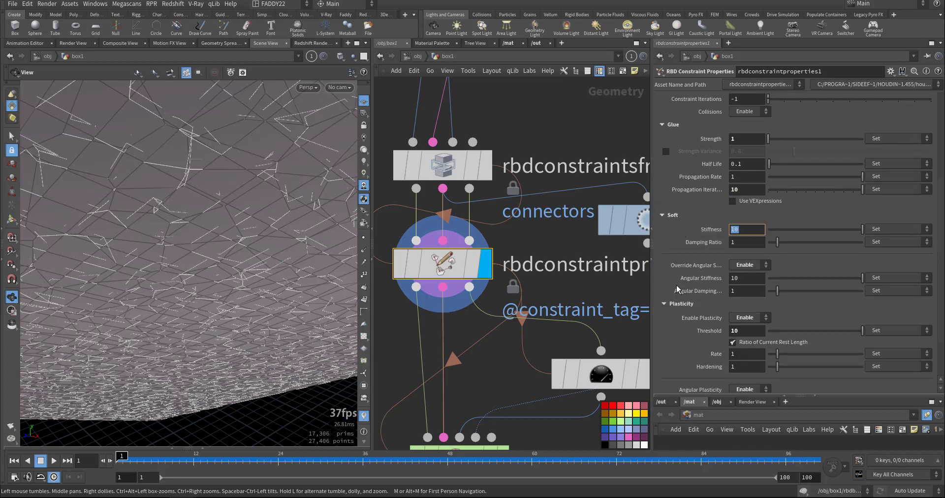
click(747, 230)
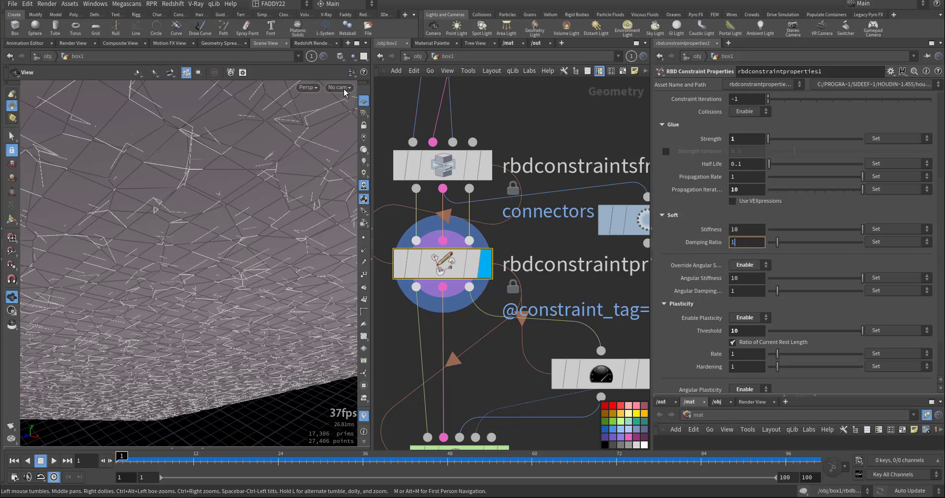
scroll(707, 291, down, 3)
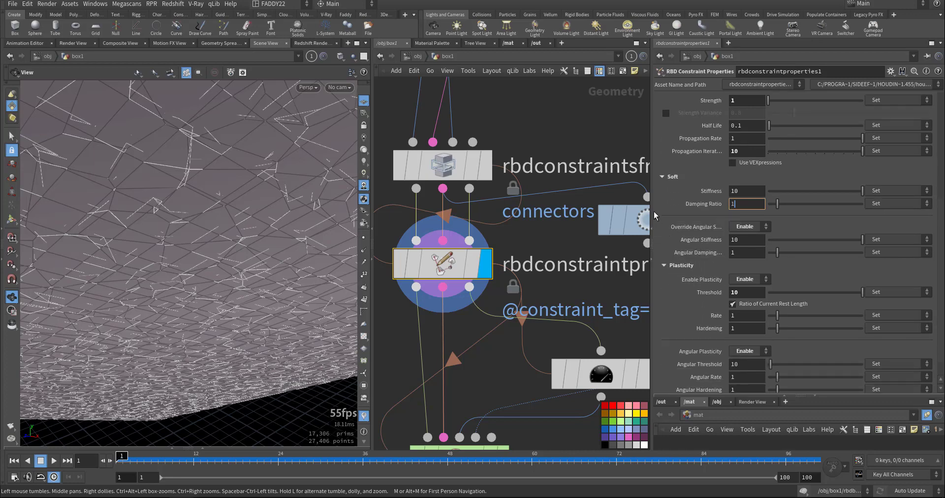
Step: Widen the parameter area and examine the angular stiffness override and angular damping against the connector constraints on the sheet
drag(650, 217, 571, 211)
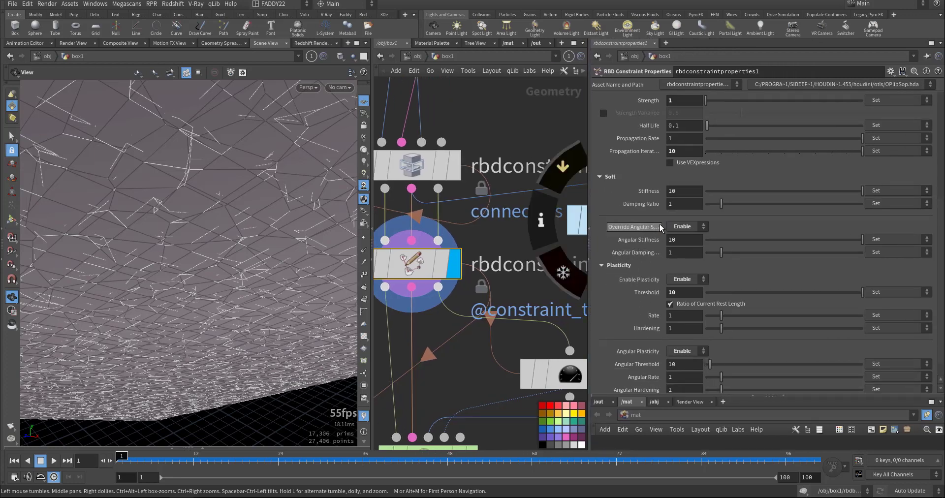
mouse_move(659, 227)
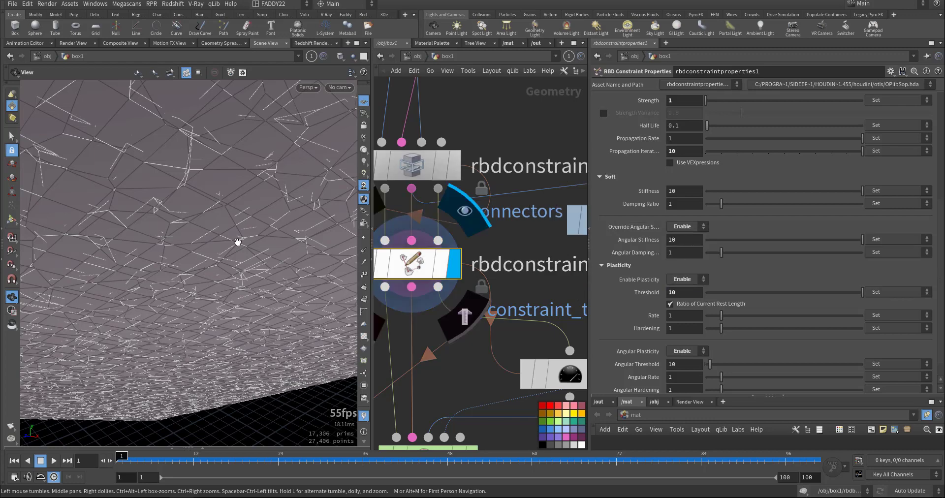
drag(224, 216, 229, 300)
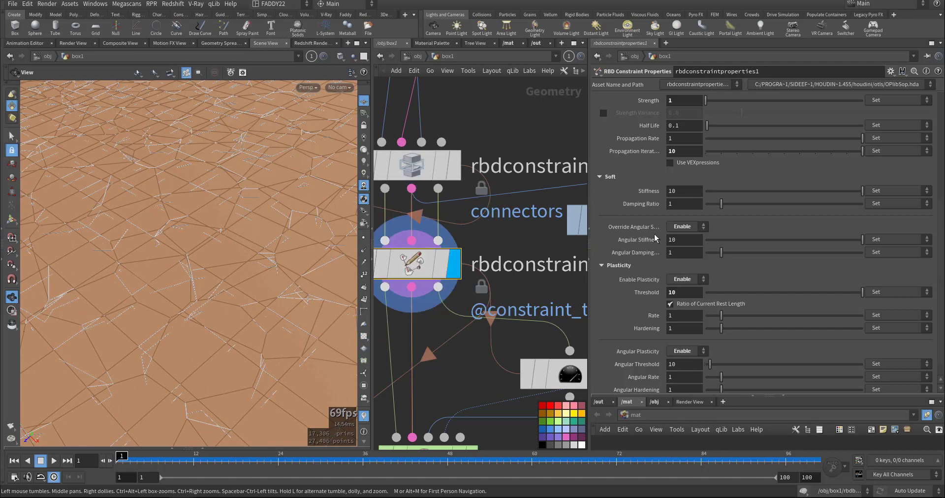
mouse_move(648, 240)
click(679, 240)
drag(300, 268, 320, 238)
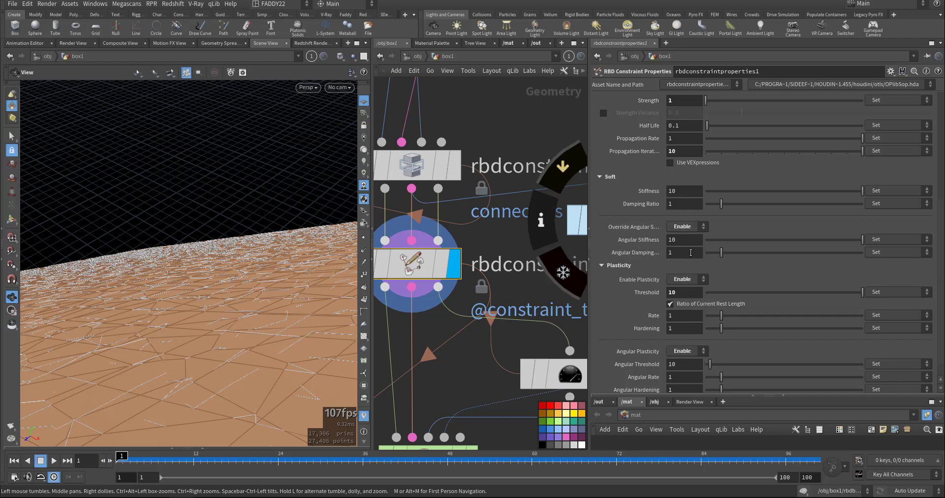
Step: Set the plasticity threshold to 1 in rbdconstraintproperties1, keeping plasticity and angular plasticity enabled
scroll(606, 293, down, 1)
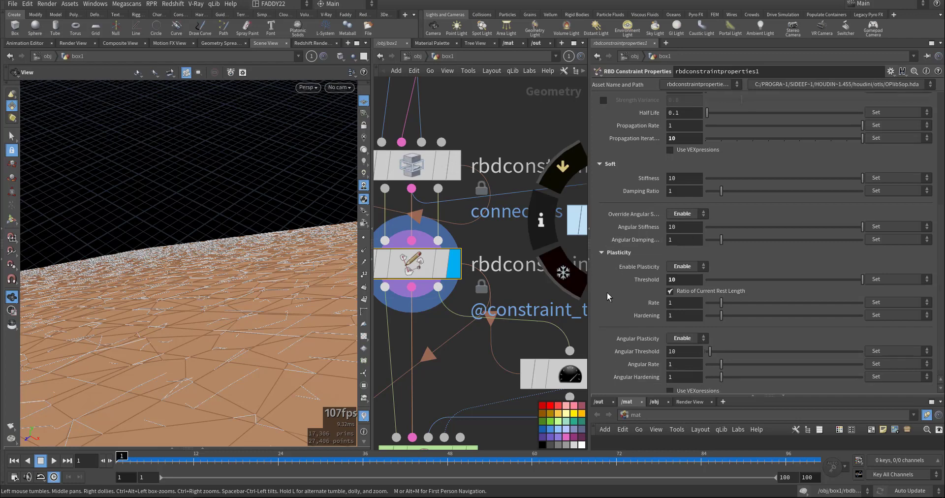
click(683, 259)
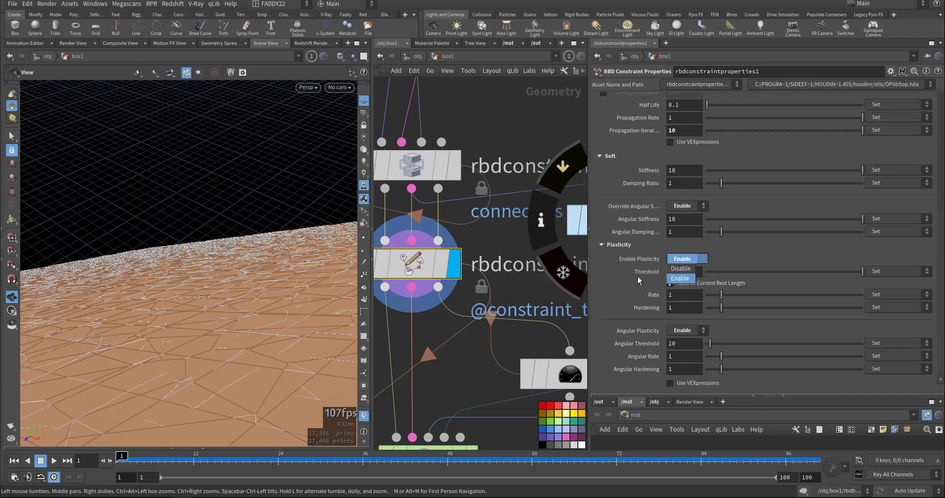
click(605, 291)
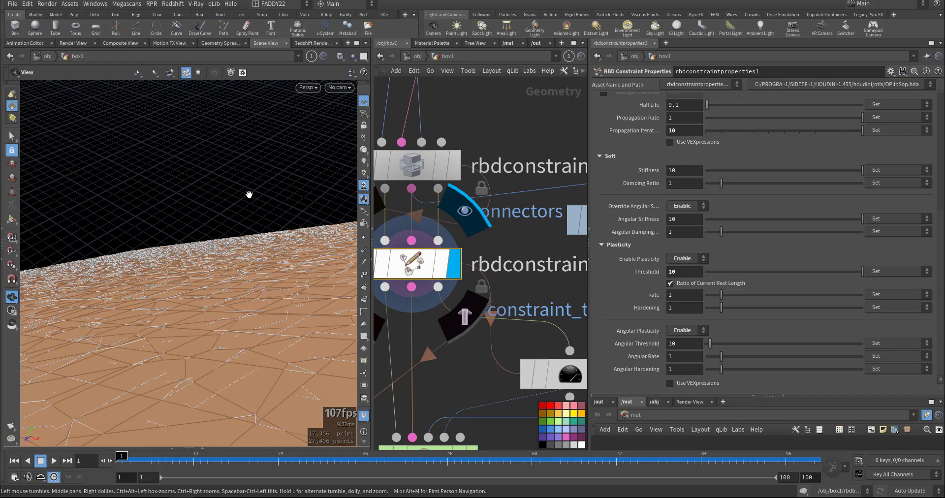
click(685, 274)
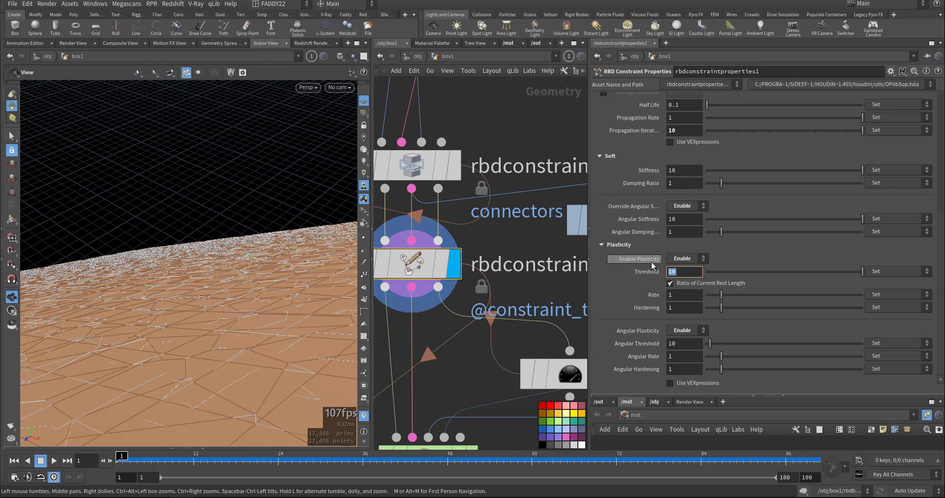
text(1)
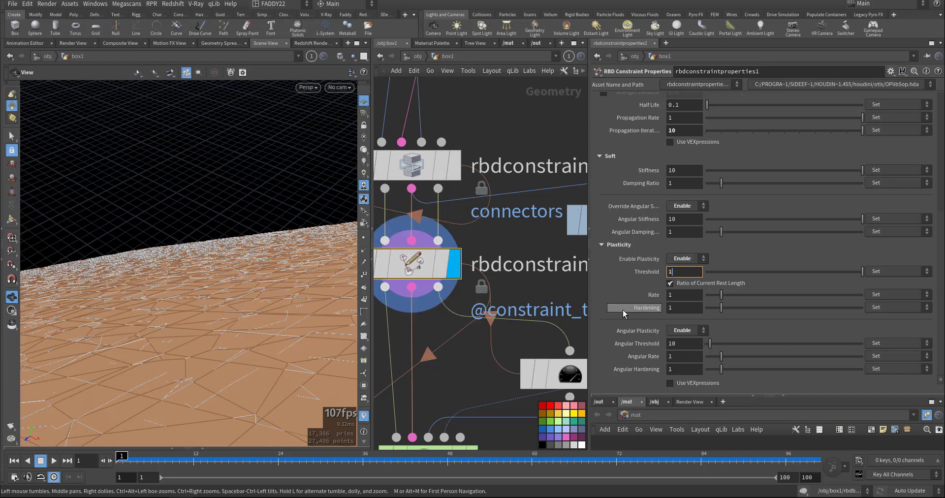
mouse_move(623, 313)
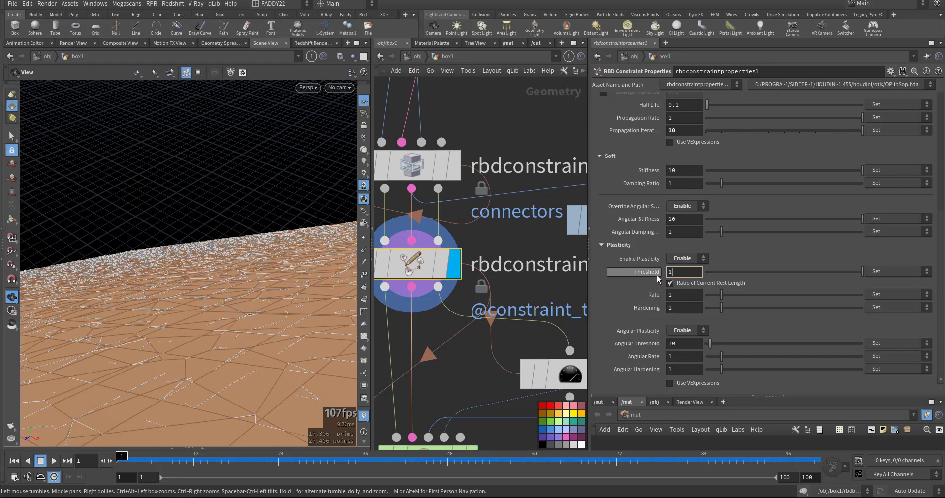
double_click(556, 265)
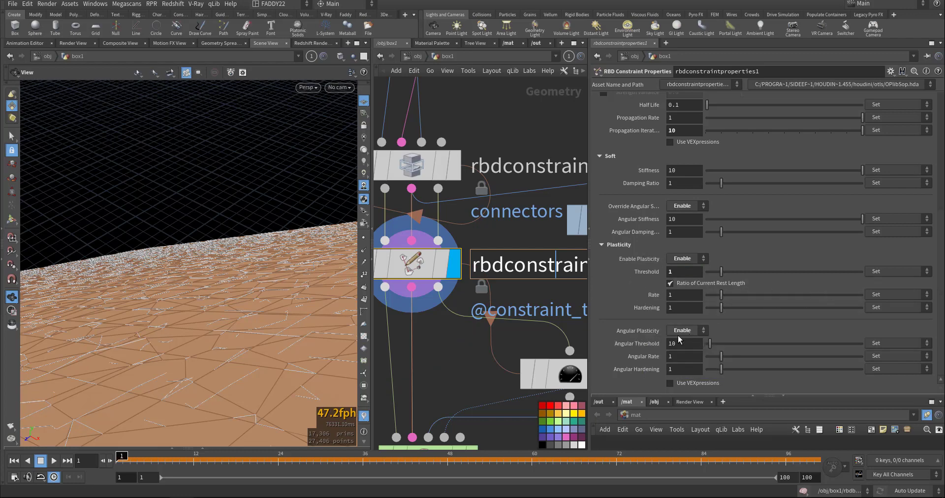
click(692, 330)
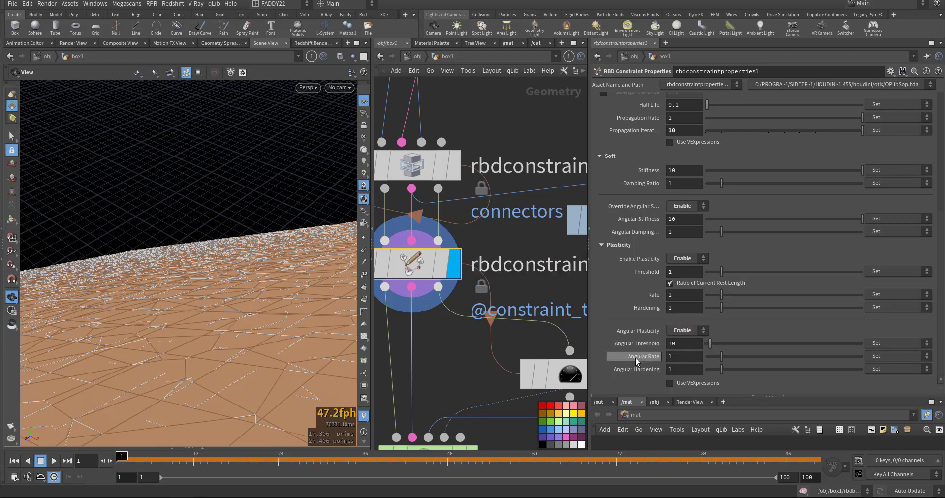
Step: Display the pointvelocity1 node and review the Y component of its added velocity
scroll(438, 269, down, 3)
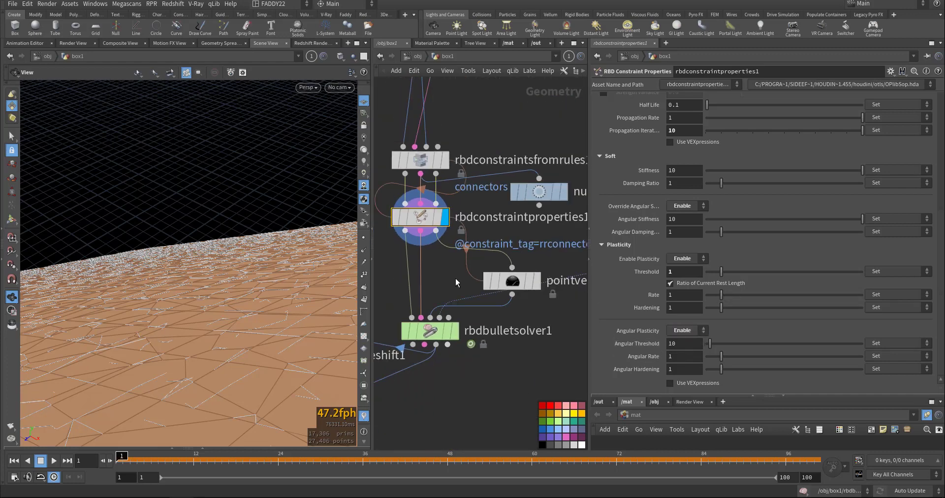
click(496, 287)
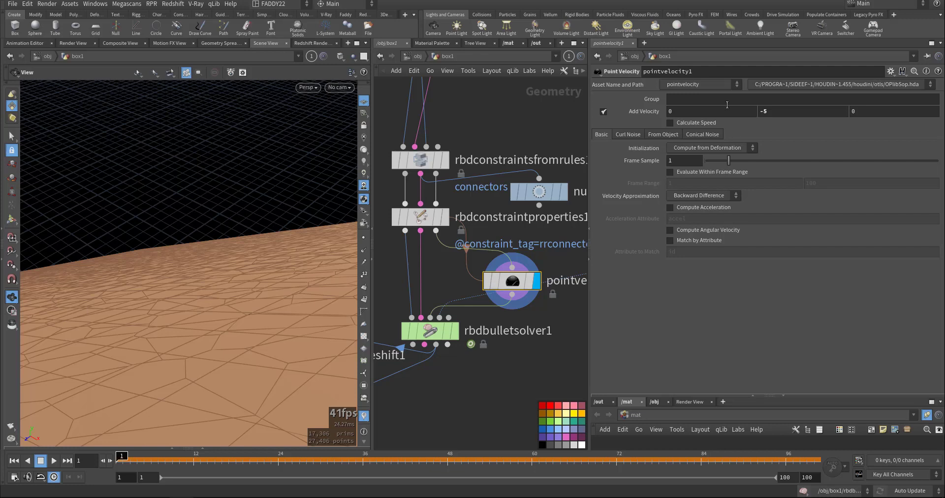
drag(769, 112, 757, 112)
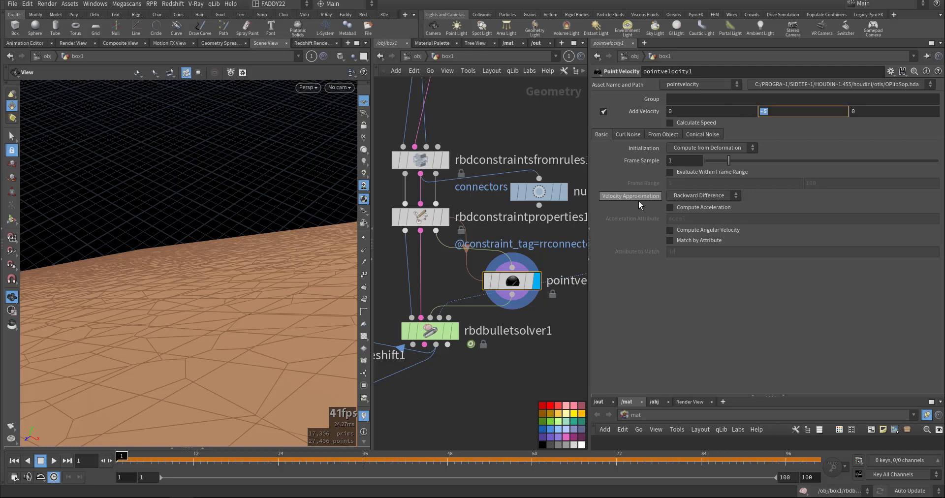
middle_drag(512, 368, 510, 302)
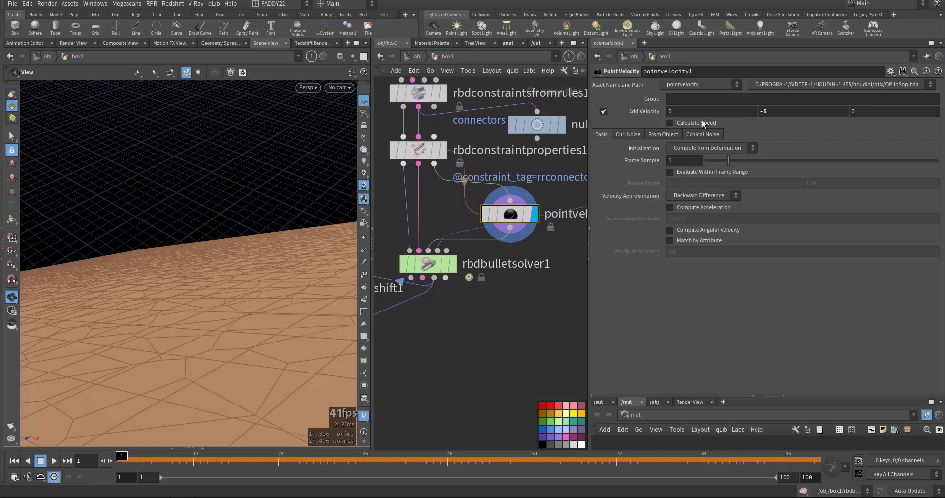
middle_drag(478, 361, 514, 369)
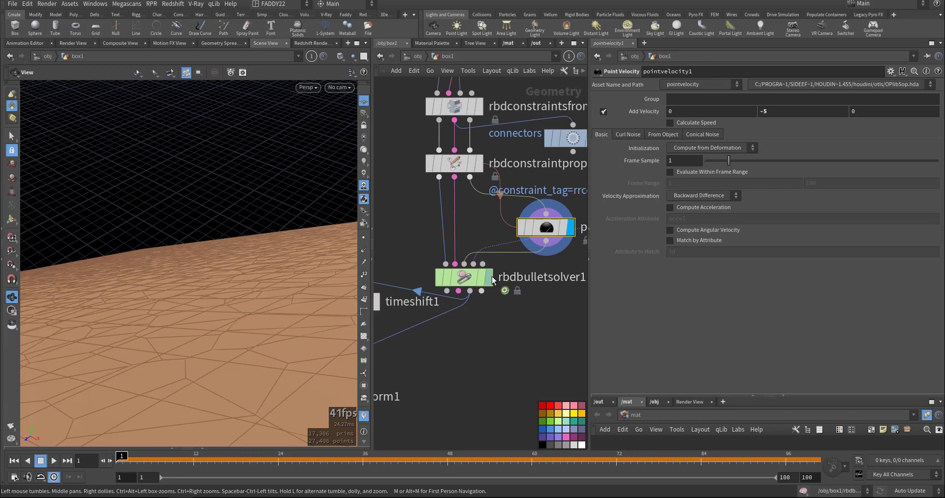
Step: Display rbdbulletsolver1 and remove Hard from the constraint names of its breaking threshold, leaving only Soft
click(470, 276)
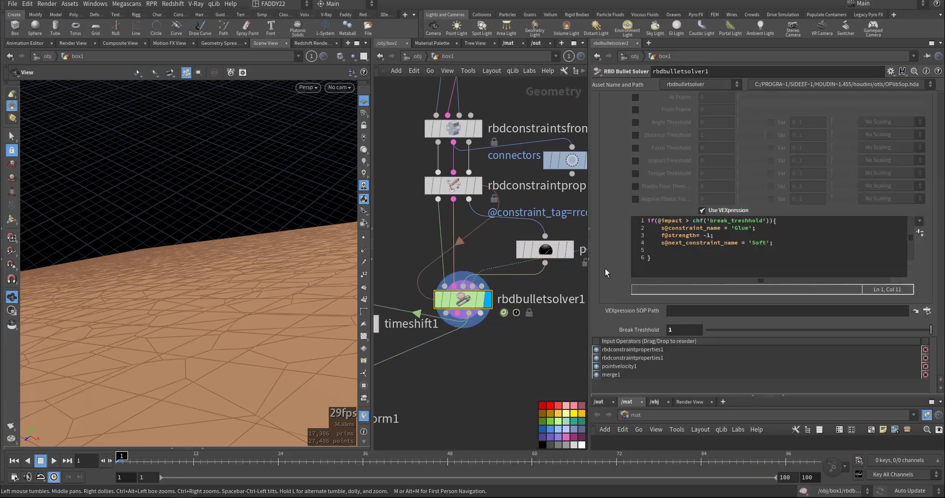
scroll(612, 267, up, 5)
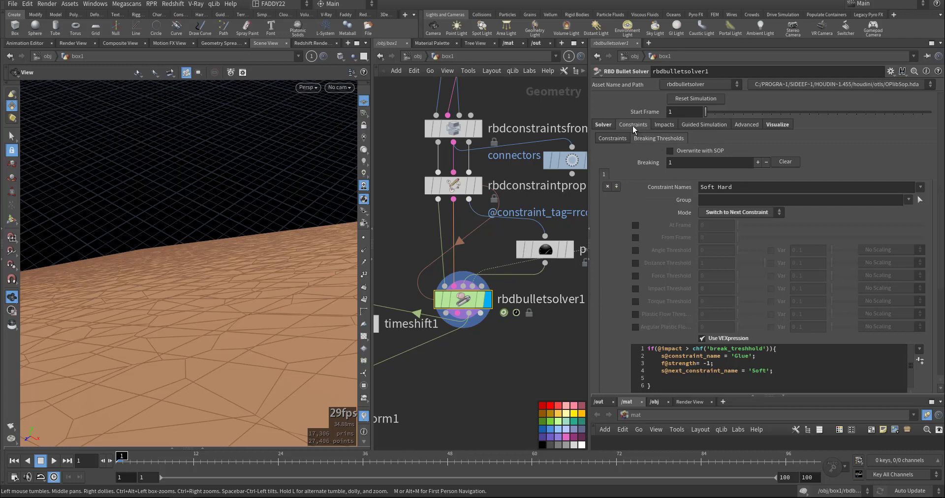
click(621, 138)
click(651, 136)
drag(714, 186, 763, 184)
key(BackSpace)
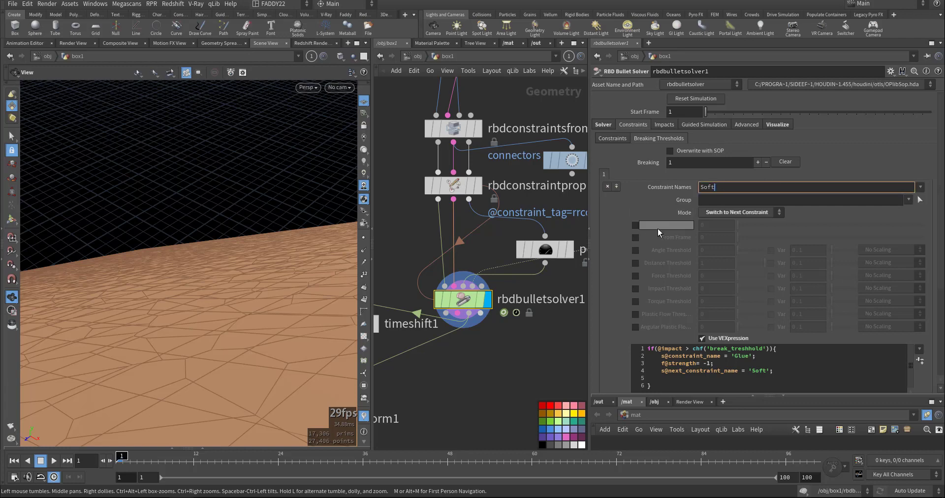
Step: Choose Switch to Next Constraint as the mode of the breaking threshold in rbdbulletsolver1
click(725, 212)
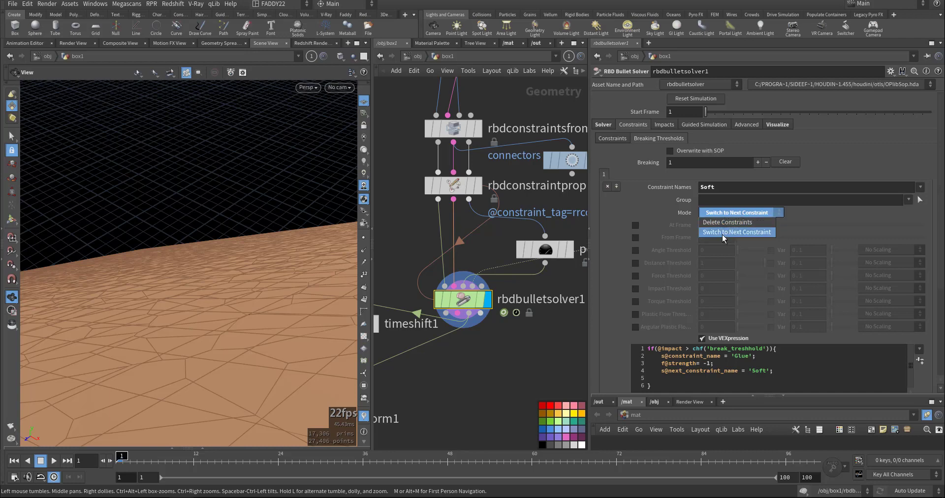
click(745, 232)
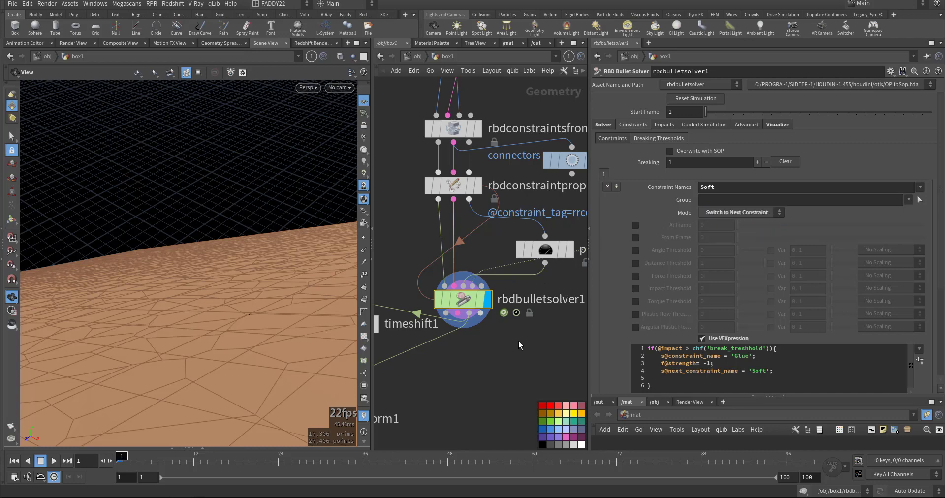
middle_drag(527, 364, 516, 269)
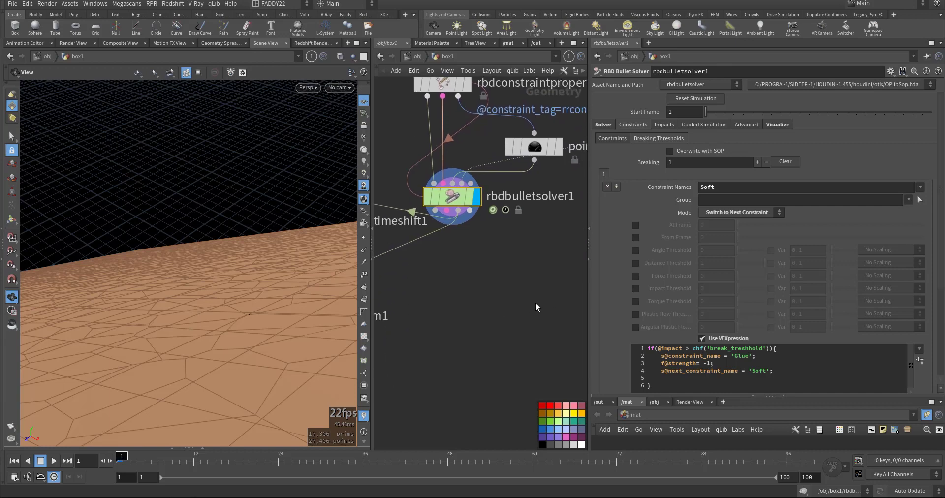
middle_drag(523, 303, 518, 225)
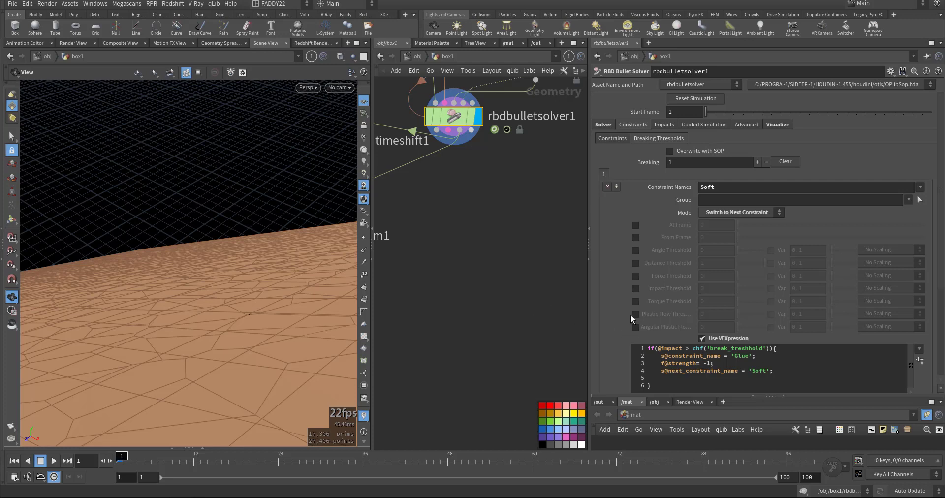
Step: Examine the impact condition in the breaking threshold's VEXpression and the Break Treshhold parameter it reads
scroll(630, 315, down, 3)
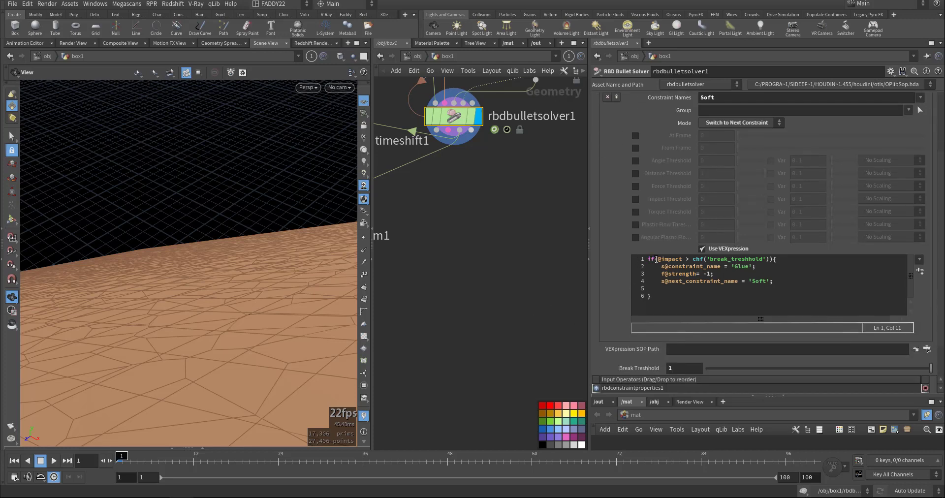
drag(657, 258, 763, 259)
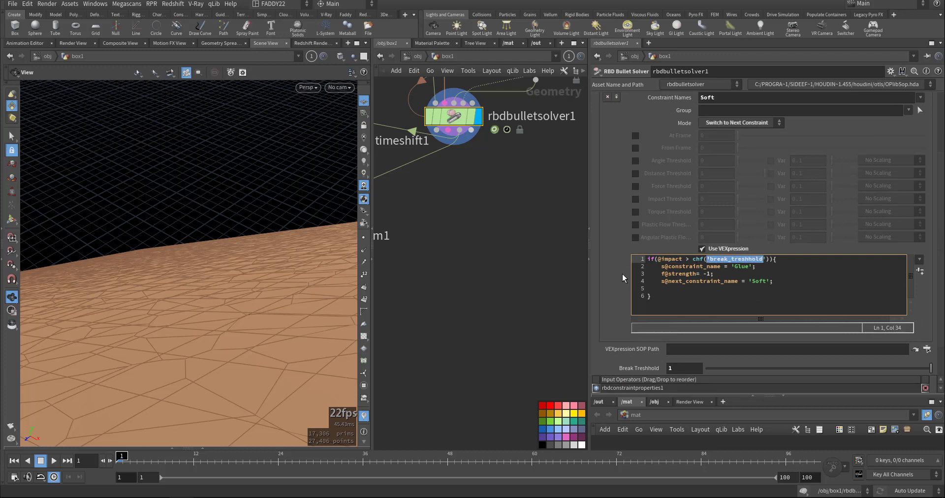
scroll(622, 274, down, 1)
click(679, 330)
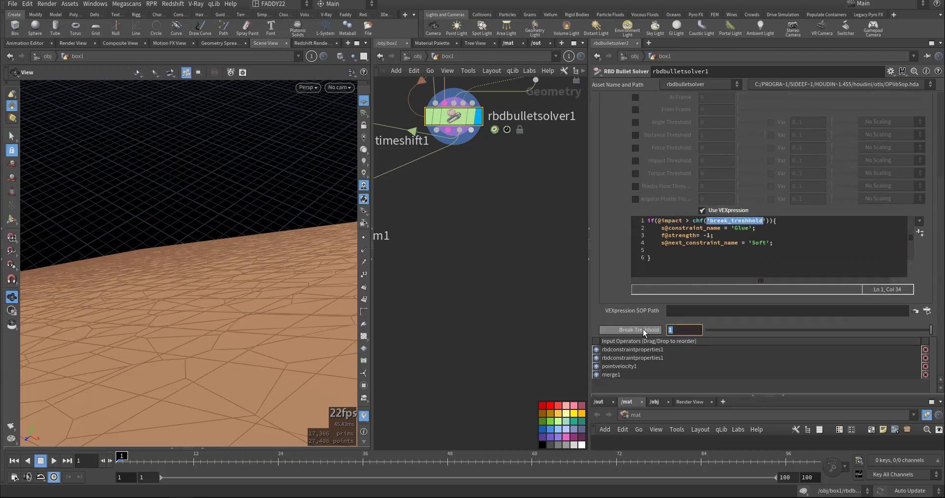
Step: Examine the VEXpression lines that assign the constraint name, the strength and the next constraint name
click(663, 228)
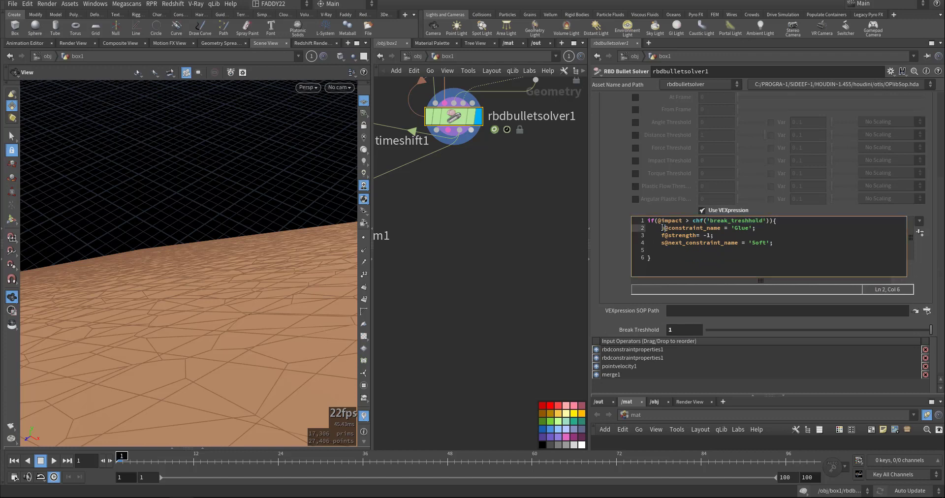
drag(663, 228, 749, 228)
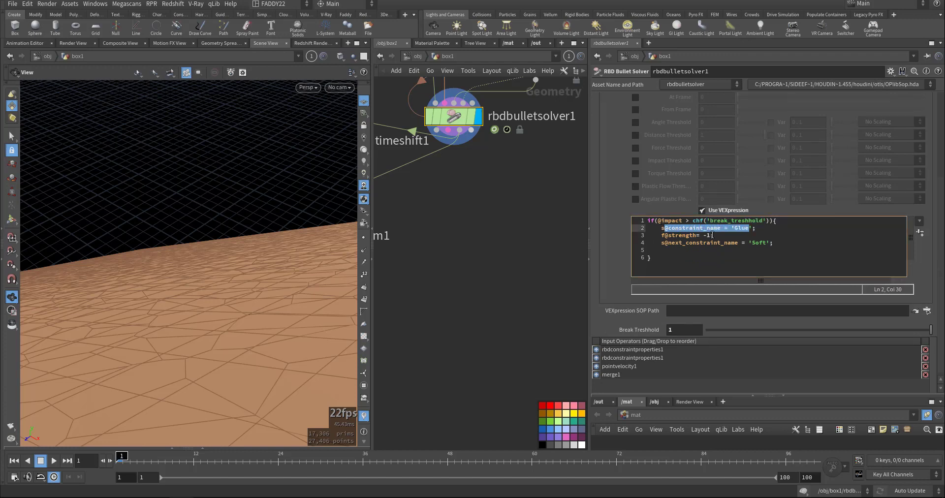
click(661, 235)
drag(661, 235, 707, 236)
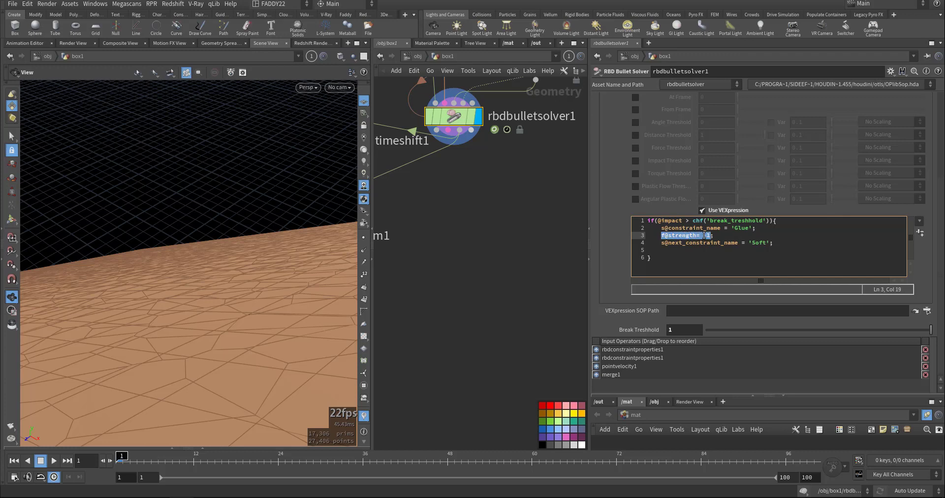
click(705, 236)
drag(661, 243, 768, 242)
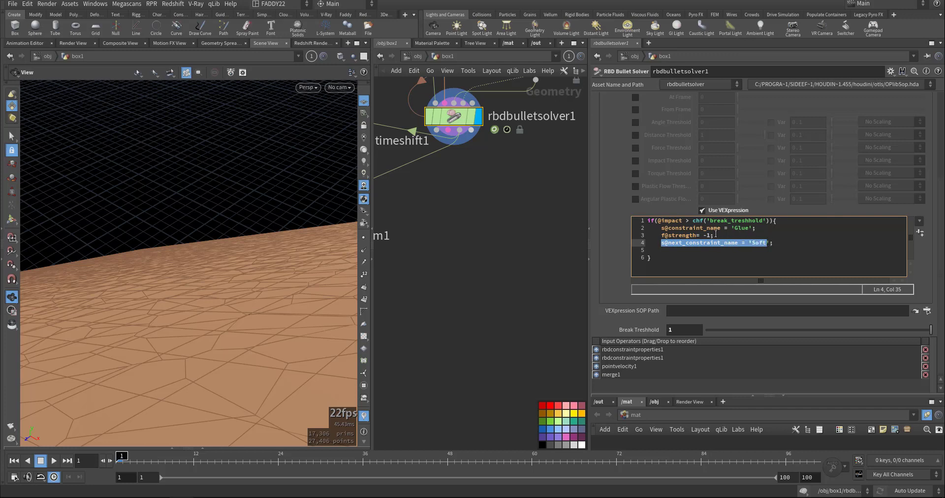
Step: Examine the value assigned to the constraint strength in the breaking threshold's VEXpression
drag(702, 235, 712, 235)
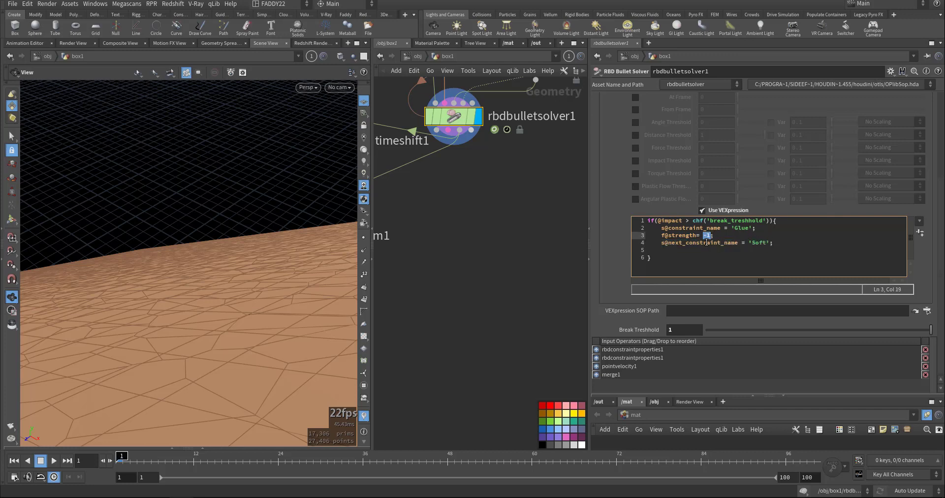
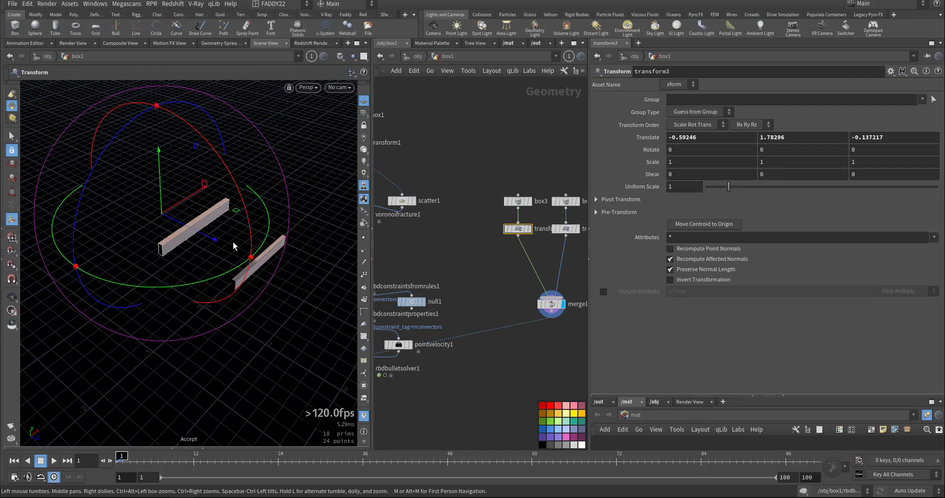
Step: Move transform3's collider box to about -1.00, 1.78, -0.21 and rotate it about 22.2 degrees around Y
drag(215, 241, 179, 233)
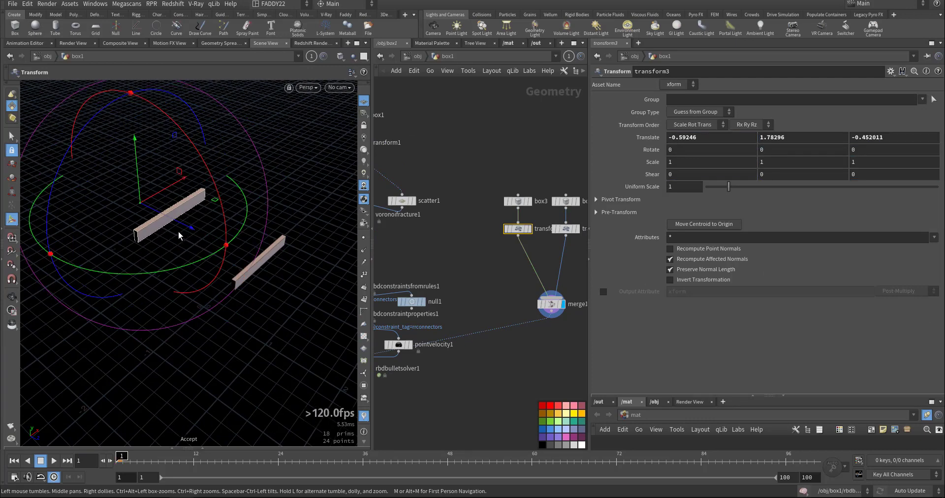
drag(162, 269, 220, 257)
drag(206, 185, 194, 209)
Step: Display rbdbulletsolver1 and play the simulation from the first frame to check the sheet against the collider boxes
middle_drag(421, 365, 462, 299)
click(450, 286)
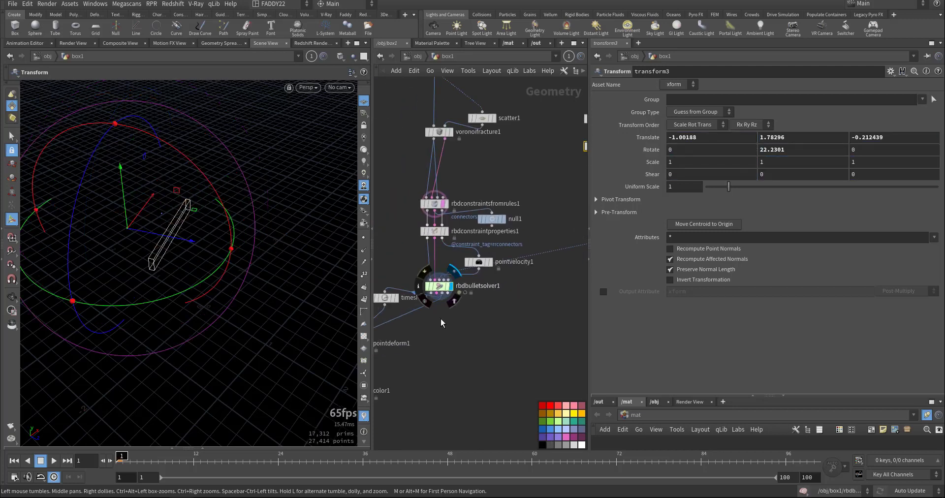
middle_drag(446, 335, 504, 311)
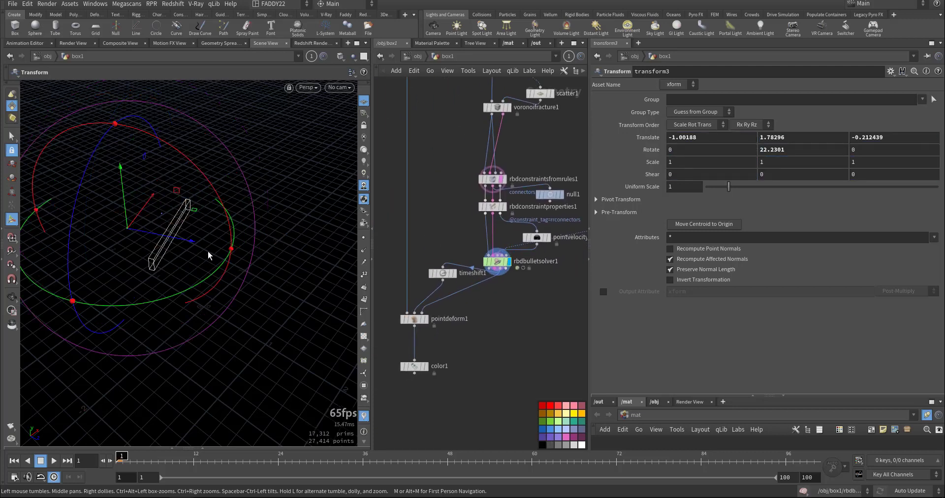
key(Escape)
right_drag(208, 251, 126, 302)
key(Up)
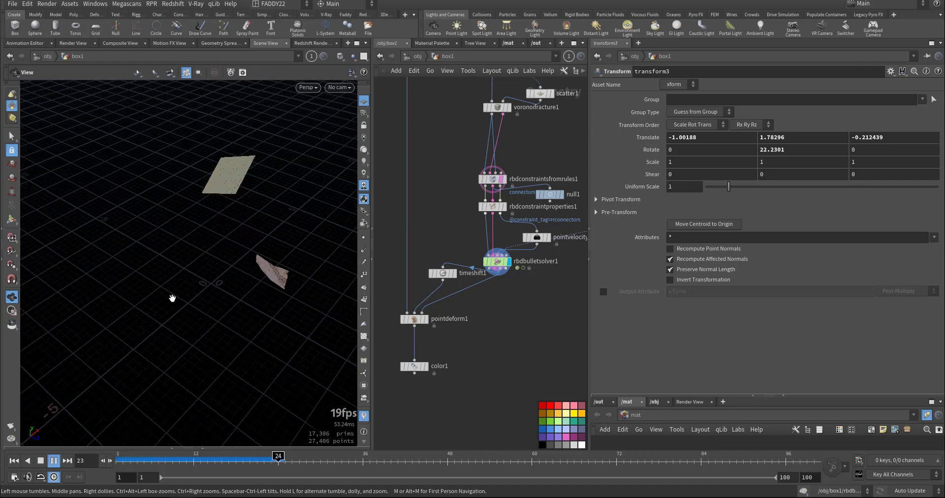
key(ctrl+Up)
Step: Template merge1 so the two collider boxes are drawn as wireframes alongside the simulated sheet
middle_drag(577, 273, 476, 273)
middle_drag(553, 252, 511, 264)
click(495, 215)
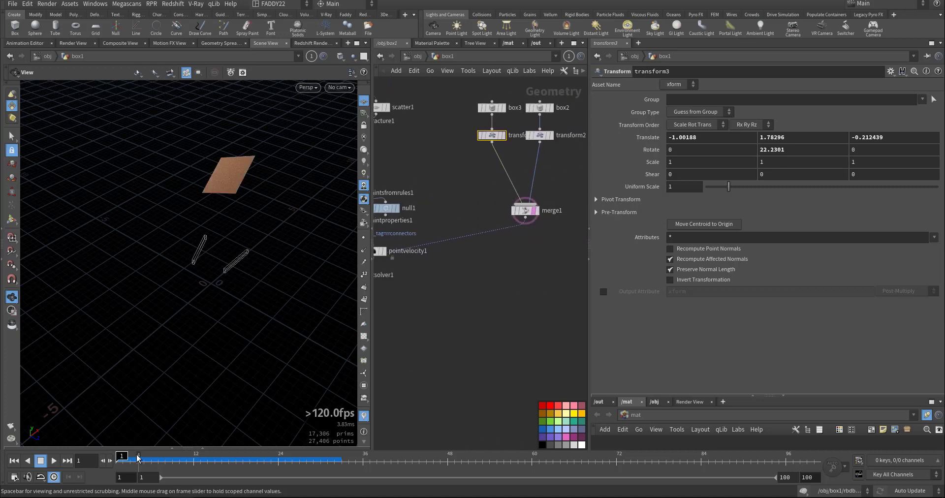
mouse_move(130, 458)
mouse_down()
mouse_move(196, 458)
mouse_move(118, 459)
mouse_up()
Step: Move transform2's collider box to about 0.16, 1.18, -0.14 and play the simulation
click(547, 137)
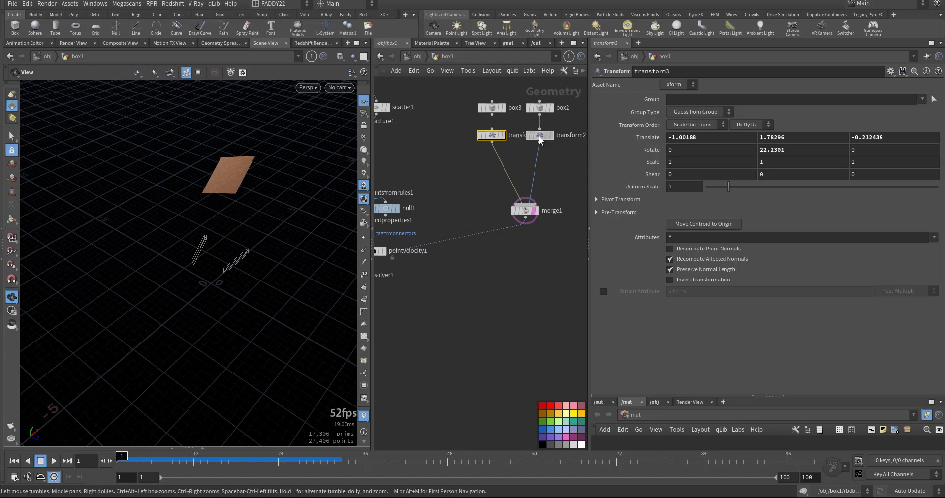
key(Return)
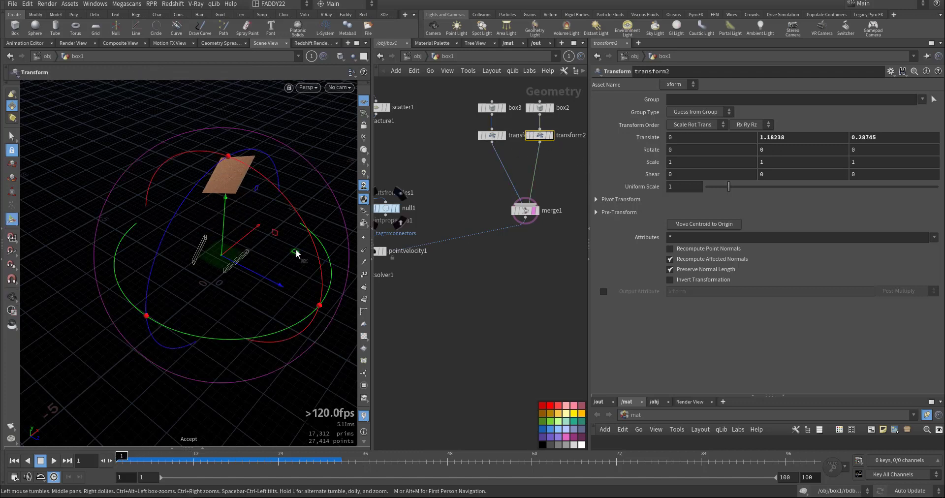
drag(295, 252, 285, 245)
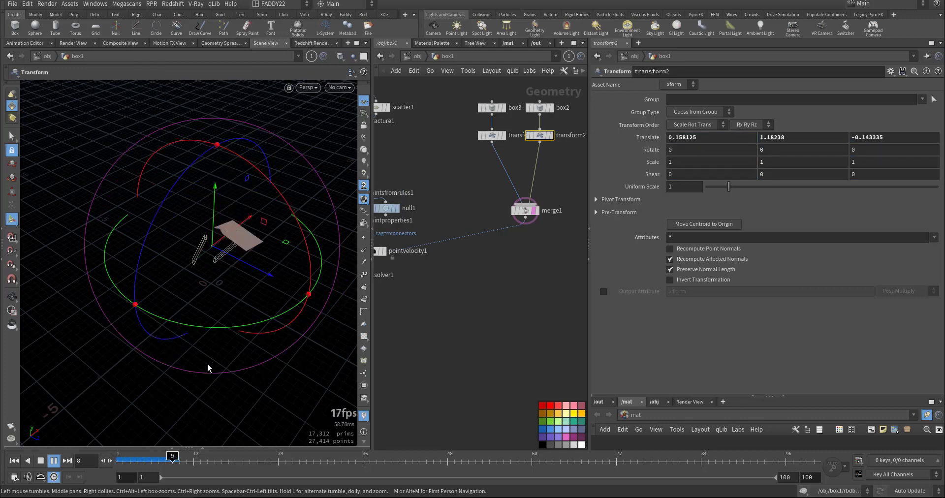
key(ctrl+Up)
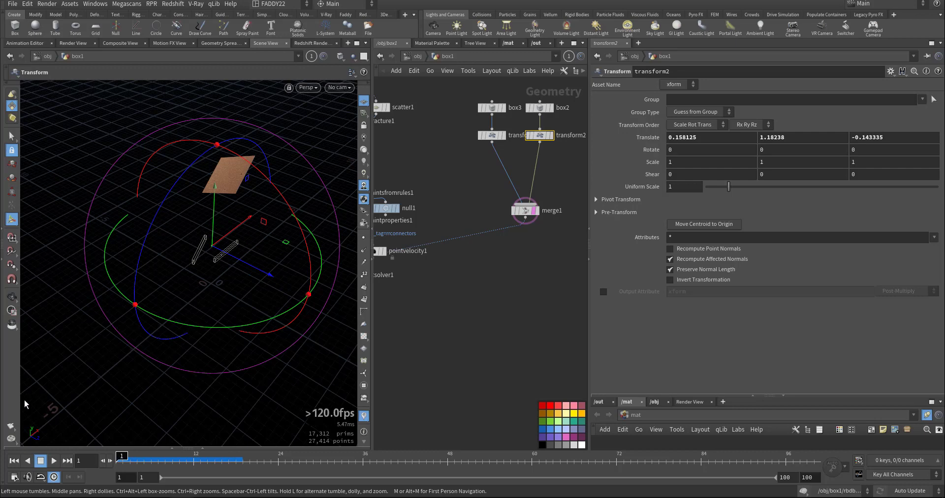
Step: Play the simulation from a lower side view to examine how the sheet falls past the colliders
key(Escape)
mouse_move(78, 386)
mouse_down()
mouse_move(90, 353)
mouse_move(240, 312)
mouse_move(214, 354)
mouse_up()
key(Return)
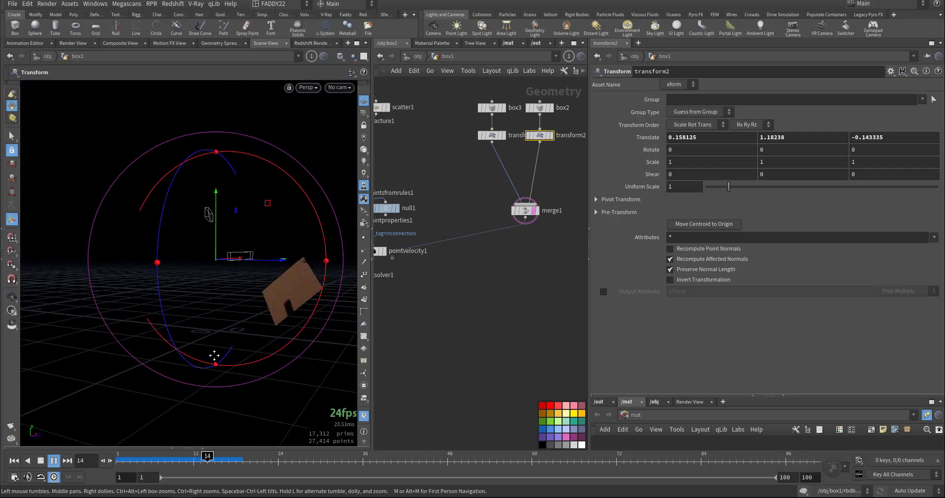
key(Up)
key(ctrl+Up)
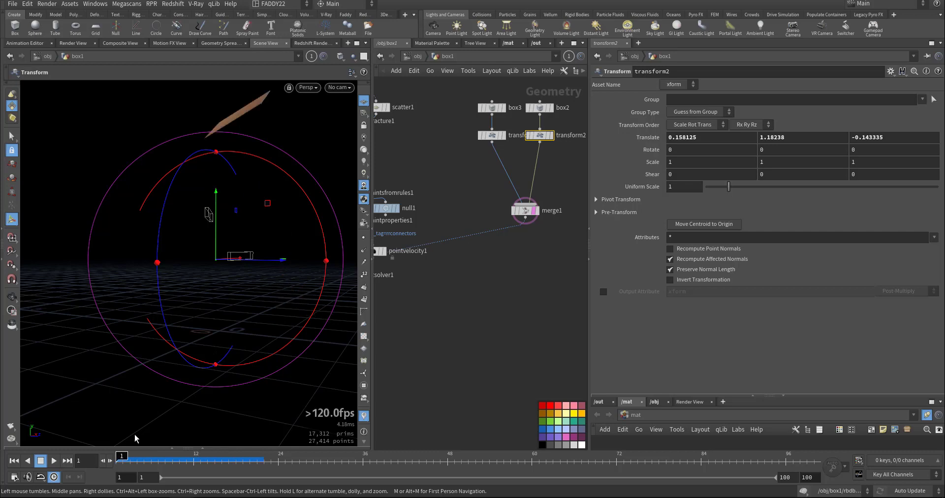
mouse_move(128, 457)
mouse_down()
mouse_move(173, 458)
mouse_move(118, 458)
mouse_up()
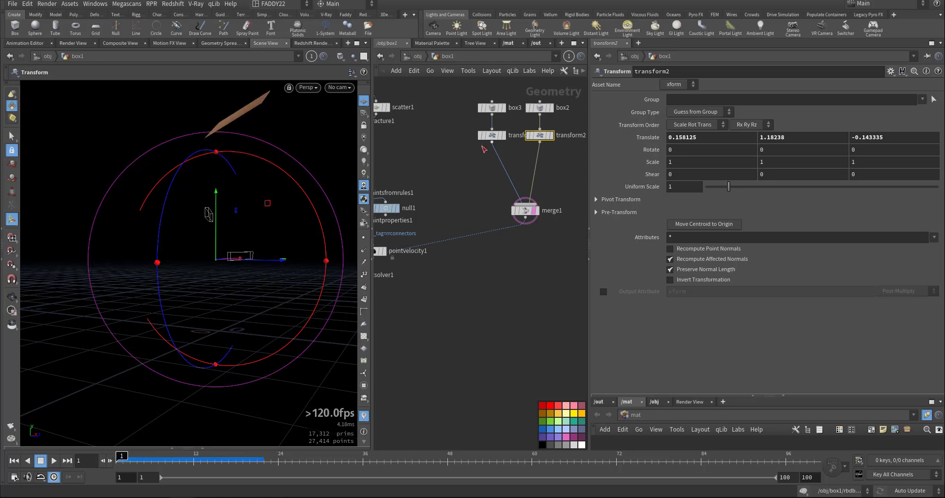
Step: Move transform3's collider box to about -0.85, 1.78, 0.17 and play the simulation to frame 68
drag(503, 143, 504, 145)
drag(225, 219, 254, 221)
key(Up)
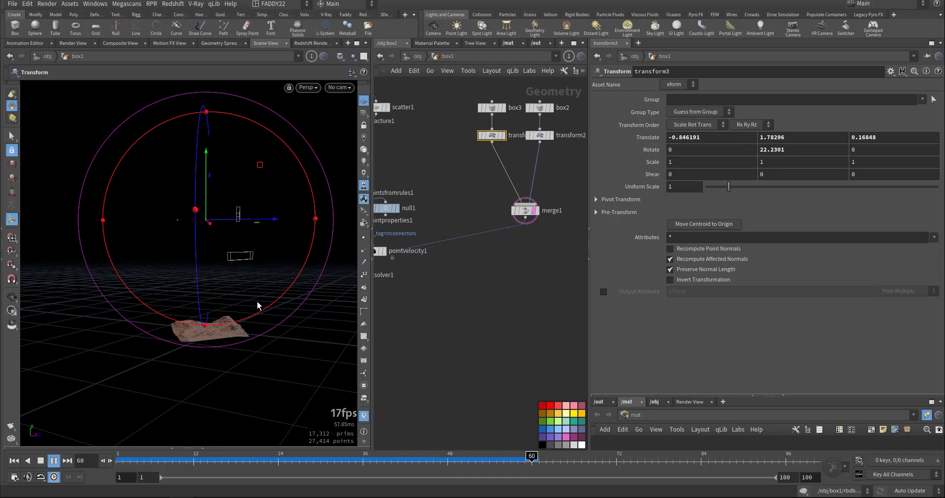
key(Up)
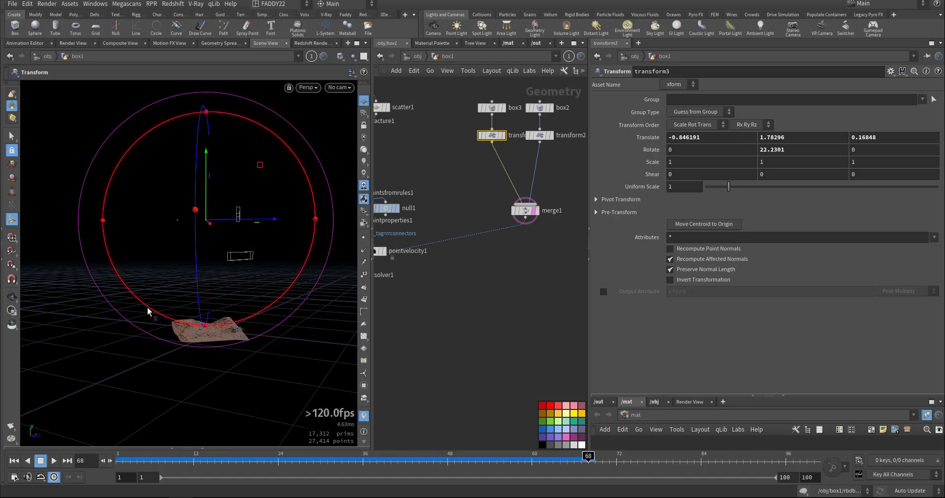
Step: Examine the crumpled sheet at frame 68 and its dent against the collider close up around frames 9 and 10
key(Escape)
drag(176, 317, 224, 338)
right_drag(223, 337, 140, 351)
middle_drag(329, 313, 216, 358)
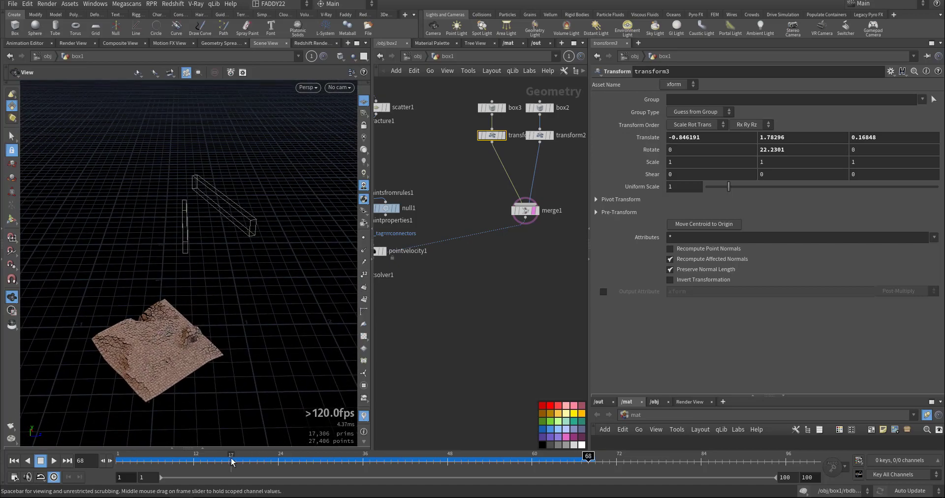
drag(232, 461, 170, 471)
drag(187, 308, 261, 266)
middle_drag(253, 268, 212, 283)
right_drag(216, 282, 281, 253)
middle_drag(236, 255, 277, 342)
right_drag(277, 343, 248, 334)
drag(248, 334, 251, 349)
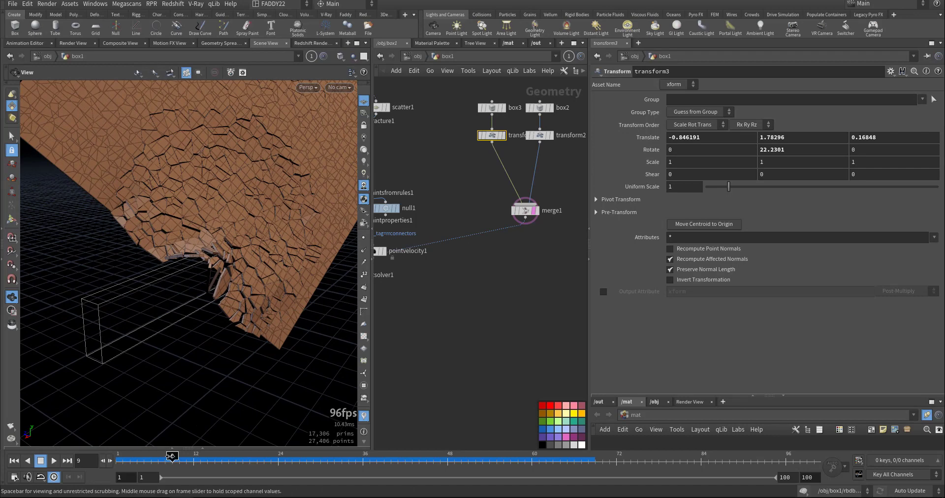
mouse_move(171, 460)
mouse_down()
mouse_move(152, 461)
mouse_move(179, 461)
mouse_up()
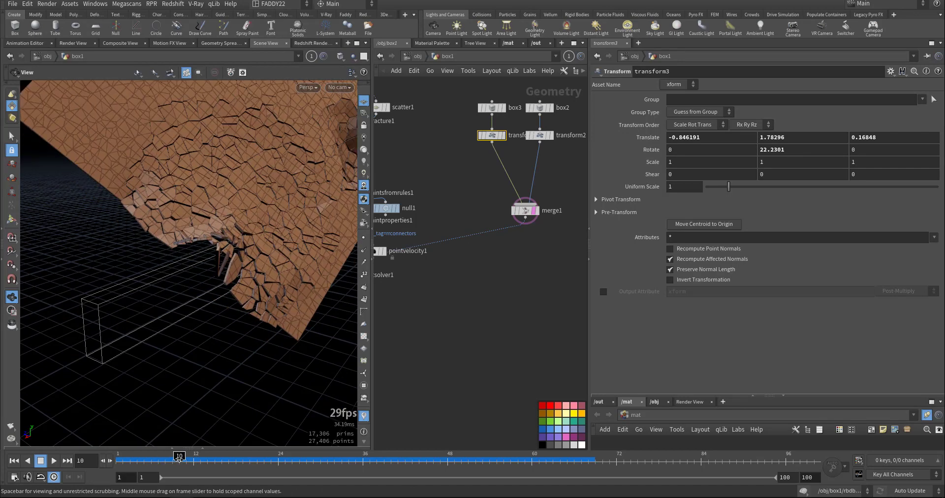
Step: Enter the forces network inside rbdbulletsolver1 and switch the viewport to wireframe to show the constraints
middle_drag(471, 297, 518, 300)
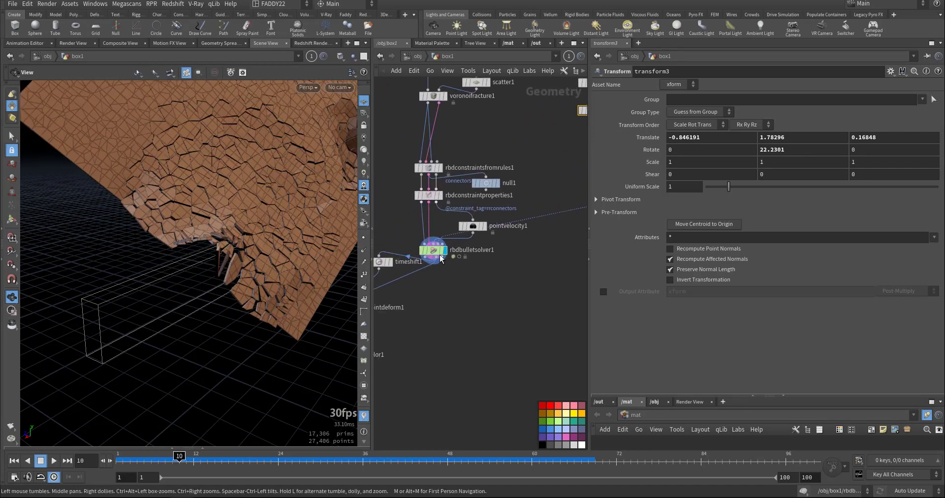
double_click(432, 251)
right_drag(271, 269, 205, 291)
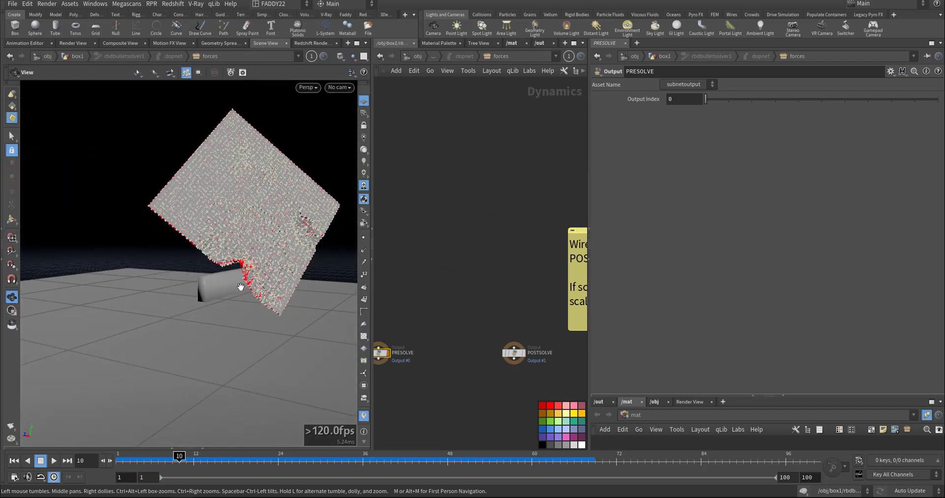
key(w)
Step: Scrub the simulation from its first frames to frame 11 and inspect the constraint network around the impact area
drag(172, 458, 123, 458)
middle_drag(247, 186, 218, 346)
mouse_move(266, 223)
mouse_down()
mouse_move(219, 249)
mouse_move(198, 283)
mouse_move(289, 219)
mouse_move(280, 215)
mouse_up()
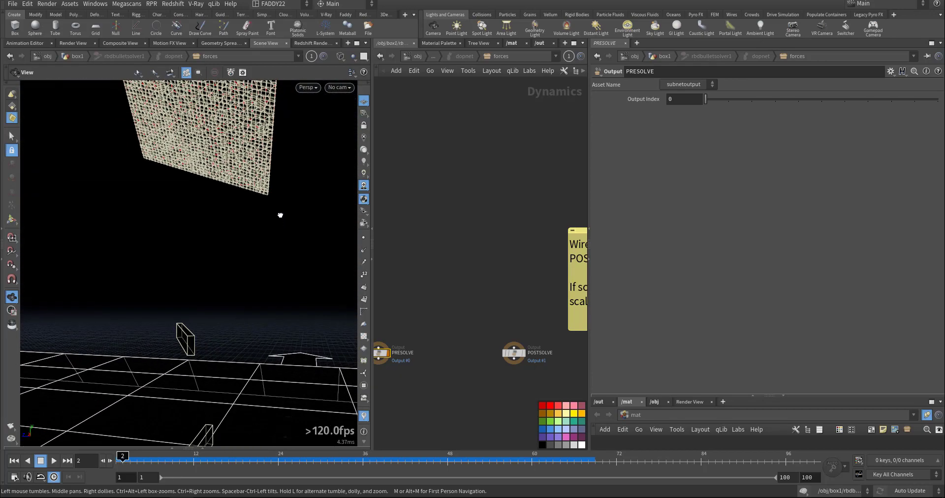
drag(129, 461, 158, 461)
middle_drag(241, 300, 225, 137)
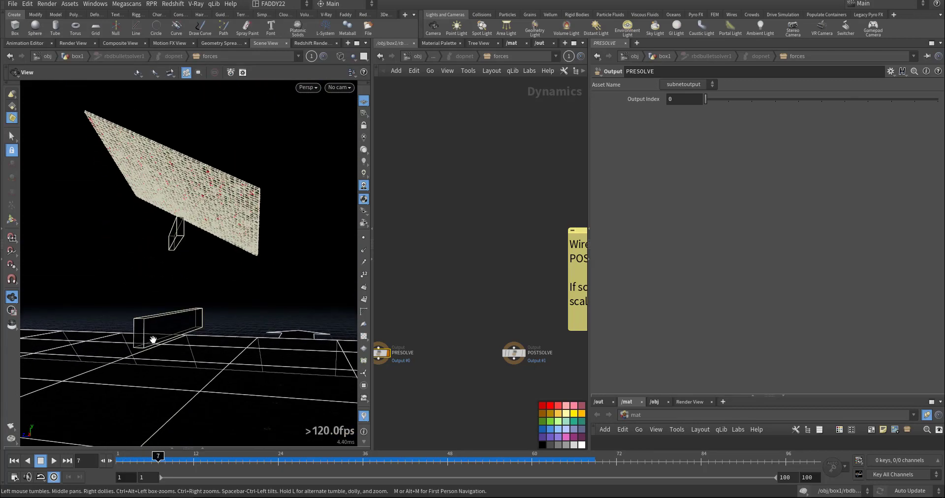
drag(153, 339, 170, 329)
drag(158, 460, 187, 452)
middle_drag(183, 315, 228, 238)
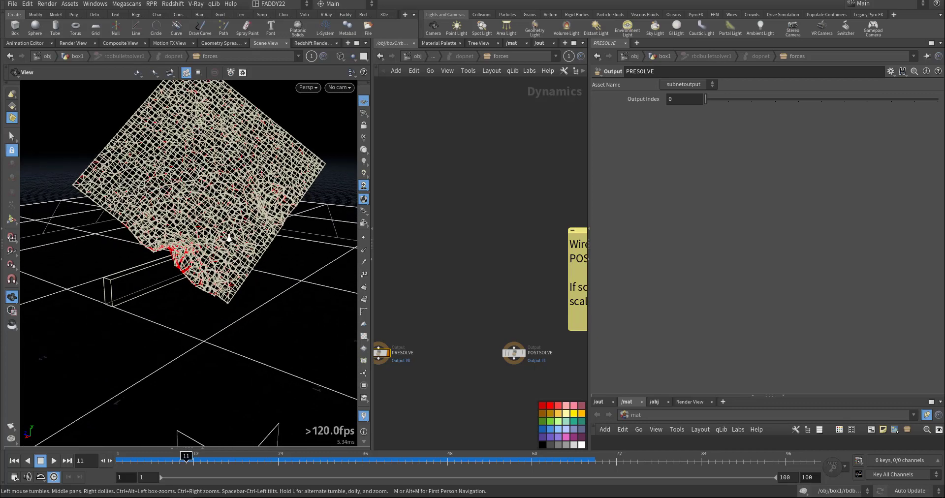
right_drag(228, 239, 307, 219)
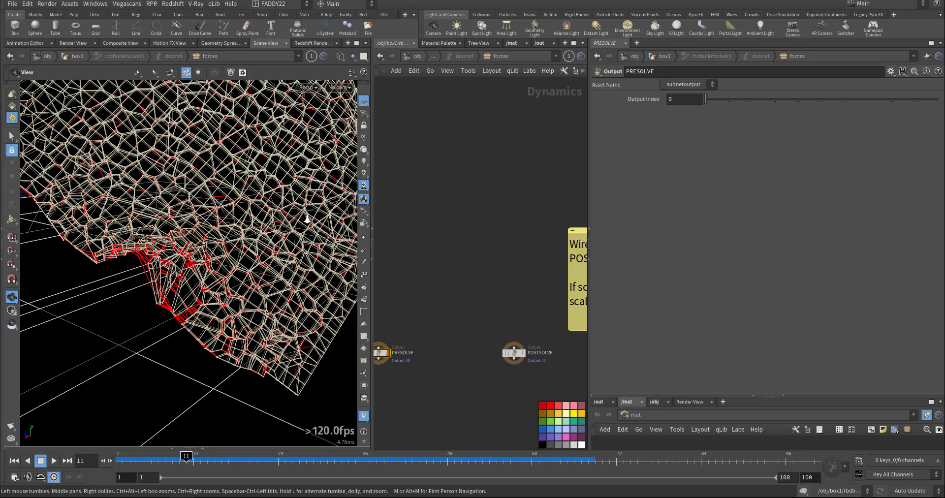
Step: Step between frames 8 and 10 to compare the constraints at the bend, and return to frame 1
click(103, 461)
click(104, 461)
click(104, 462)
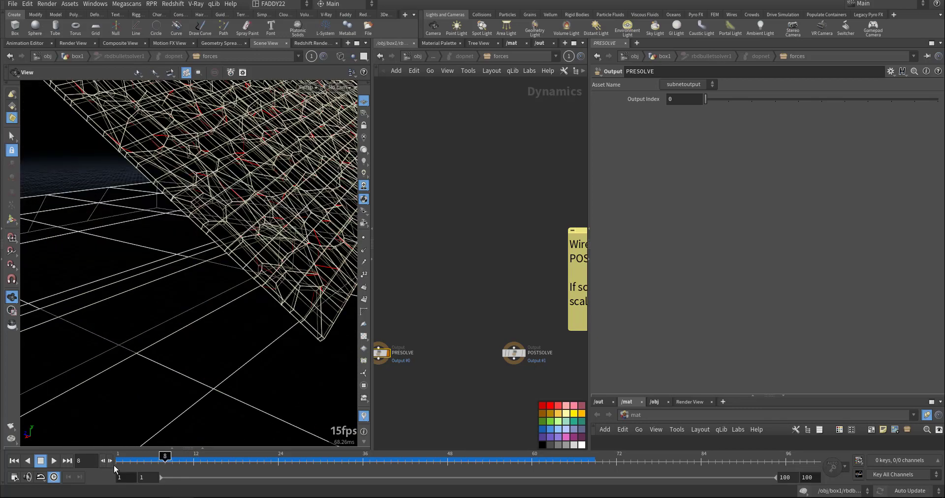
click(111, 464)
click(111, 464)
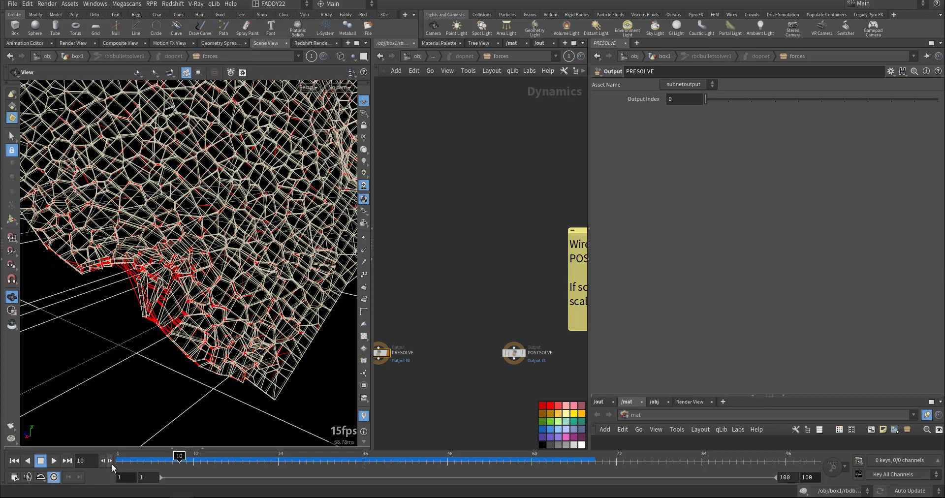
drag(131, 312, 131, 264)
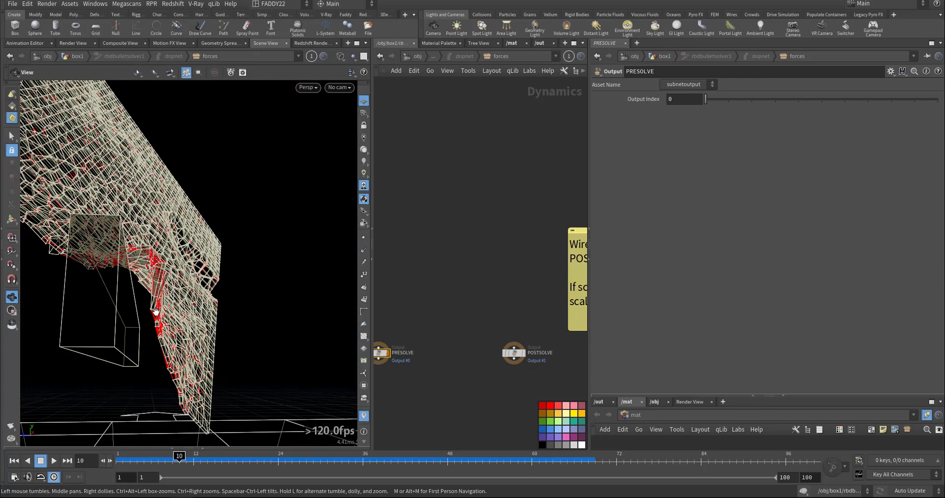
drag(158, 322, 143, 374)
drag(181, 456, 120, 480)
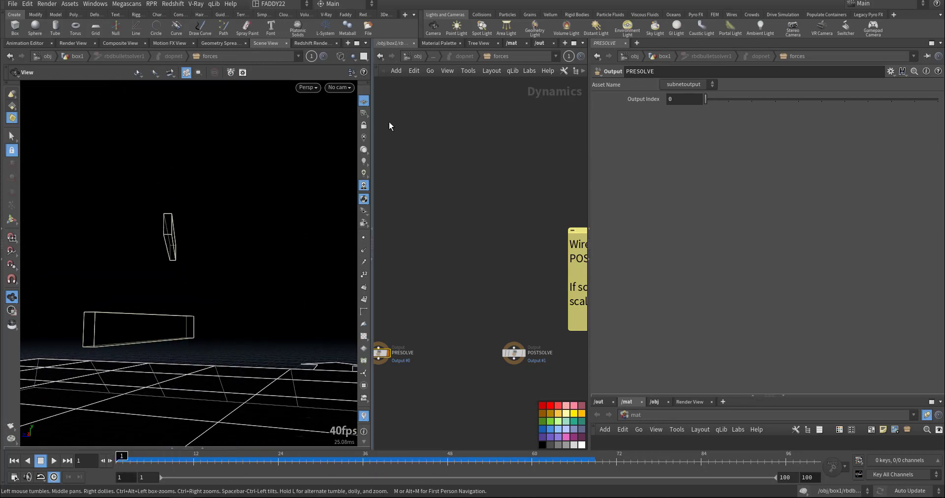
Step: Return to the box1 network and restore the shaded viewport display
click(378, 56)
scroll(190, 306, down, 5)
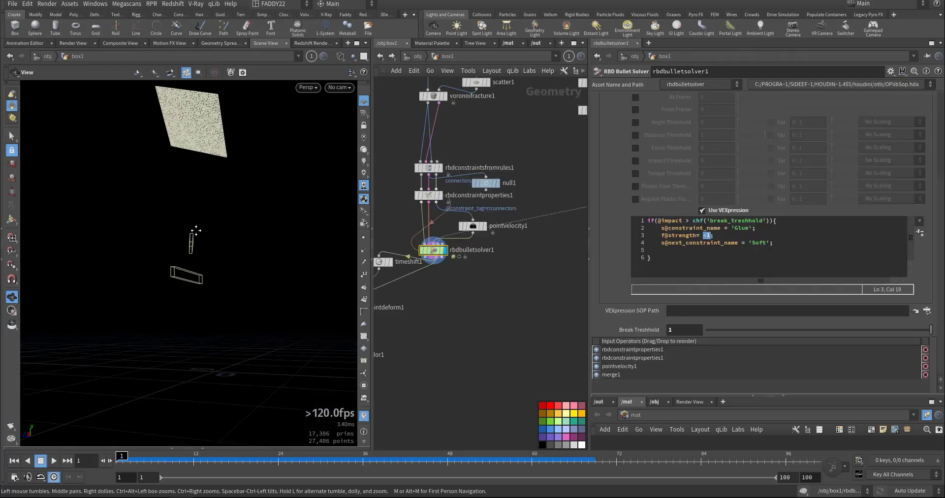
drag(196, 230, 203, 249)
key(w)
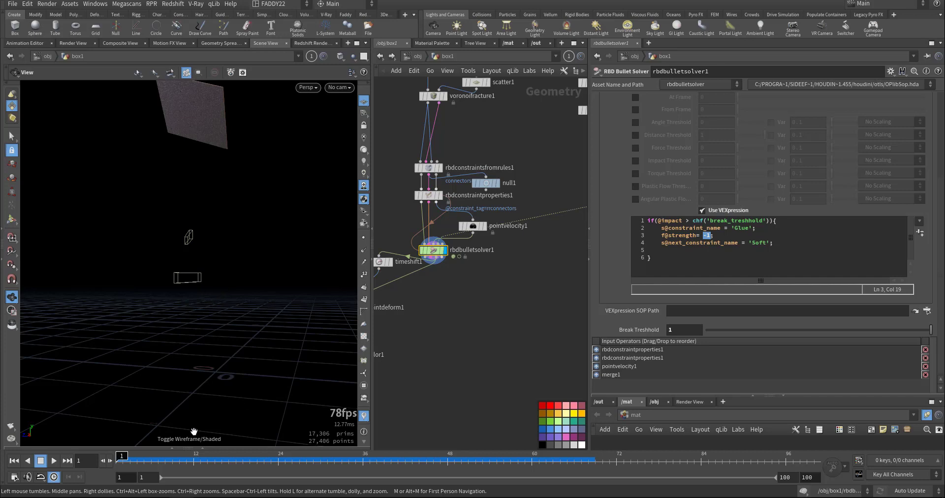
Step: Play the simulation to frame 72 to review the falling sheet's bending, and return to the first frame
click(54, 460)
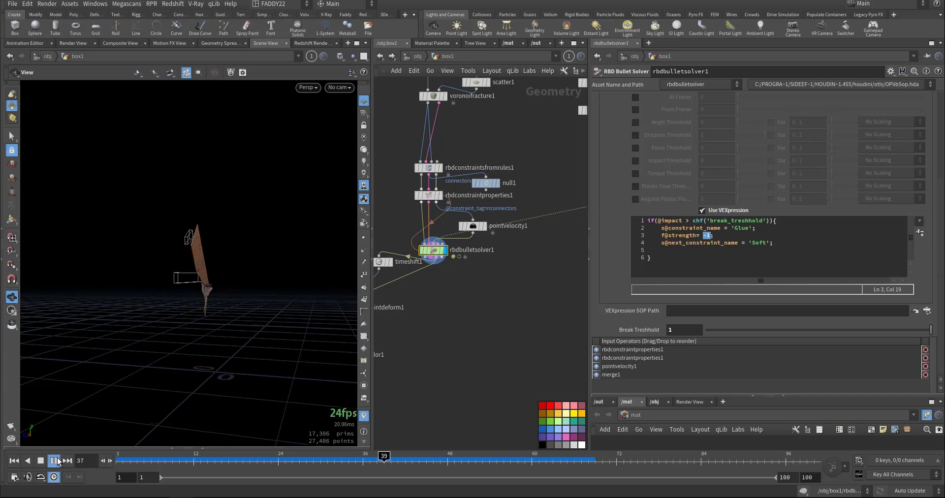
click(57, 461)
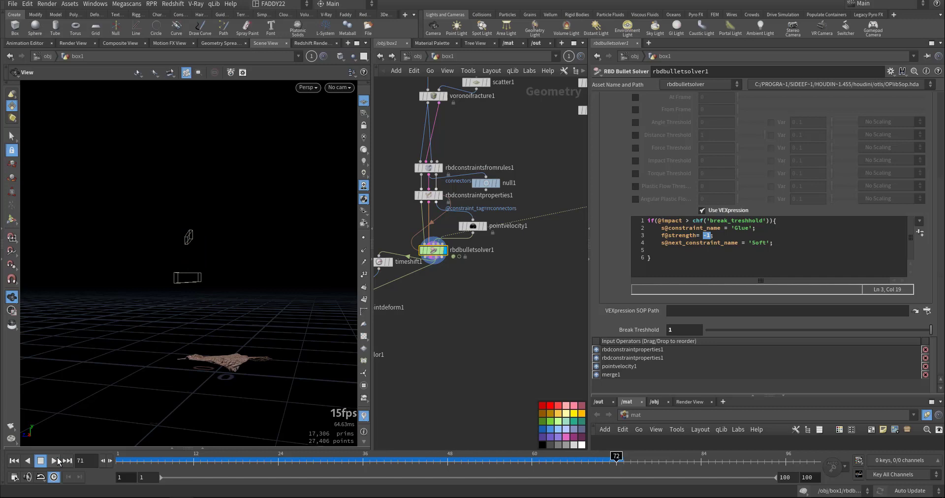
click(13, 461)
Step: Display timeshift1 and open its parameters
scroll(507, 368, up, 5)
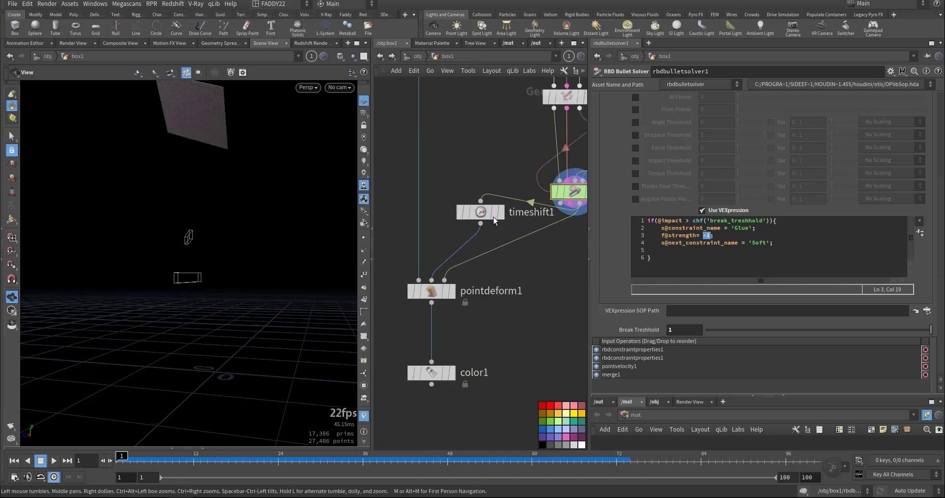
click(487, 213)
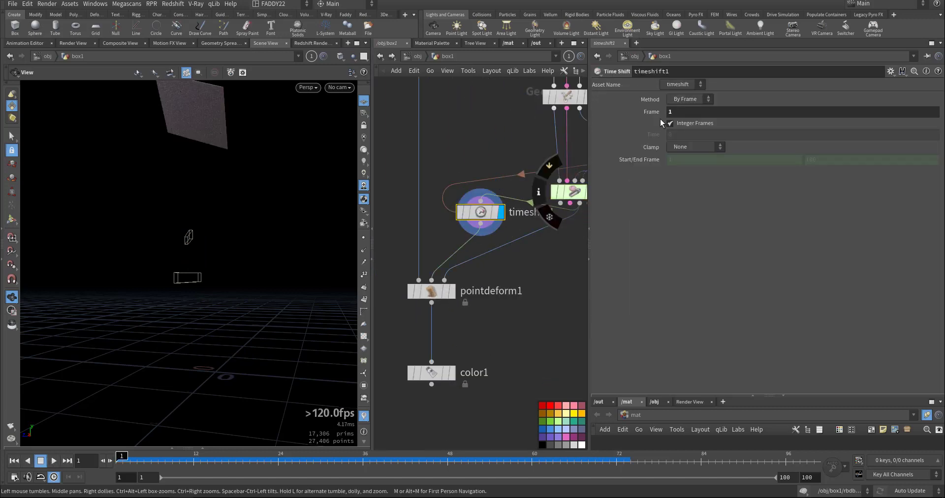
Step: Open the pointdeform1 parameters and display transform1, the source of its Mesh to Deform input
click(451, 291)
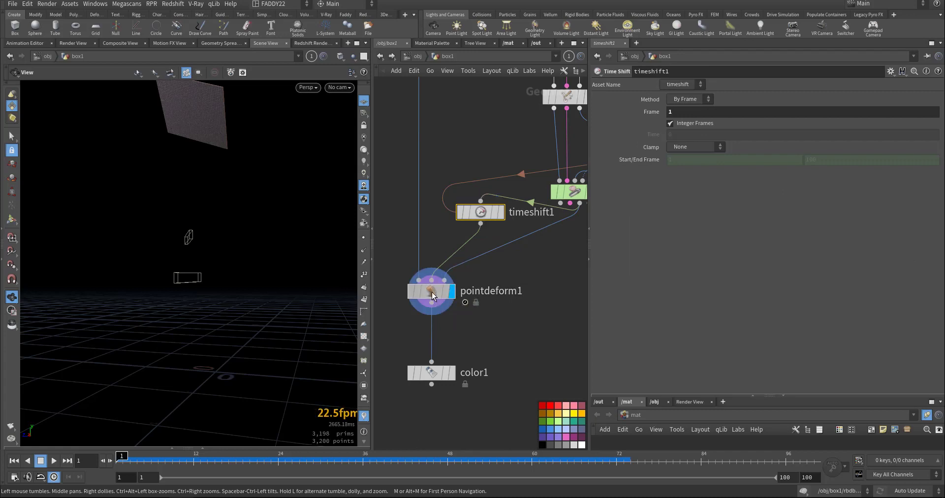
click(433, 294)
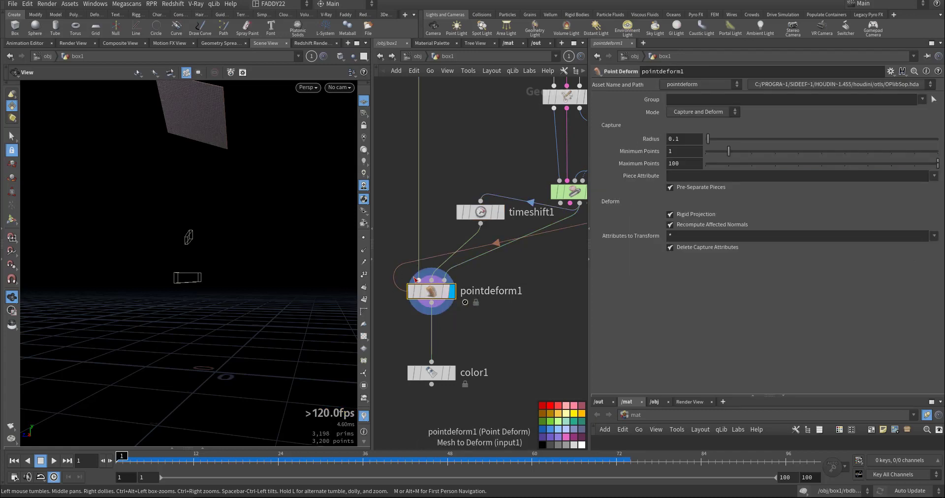
middle_drag(448, 175, 477, 388)
scroll(477, 387, down, 4)
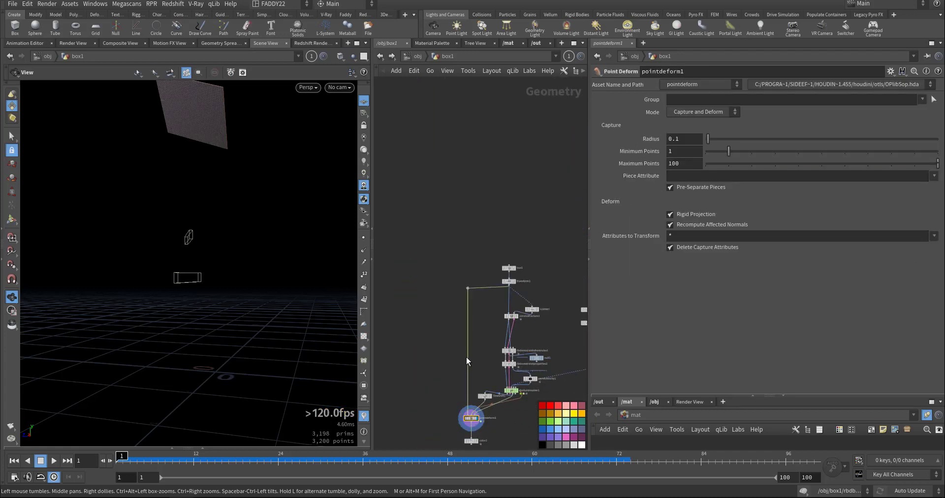
middle_drag(518, 270, 483, 324)
scroll(484, 341, up, 4)
click(471, 357)
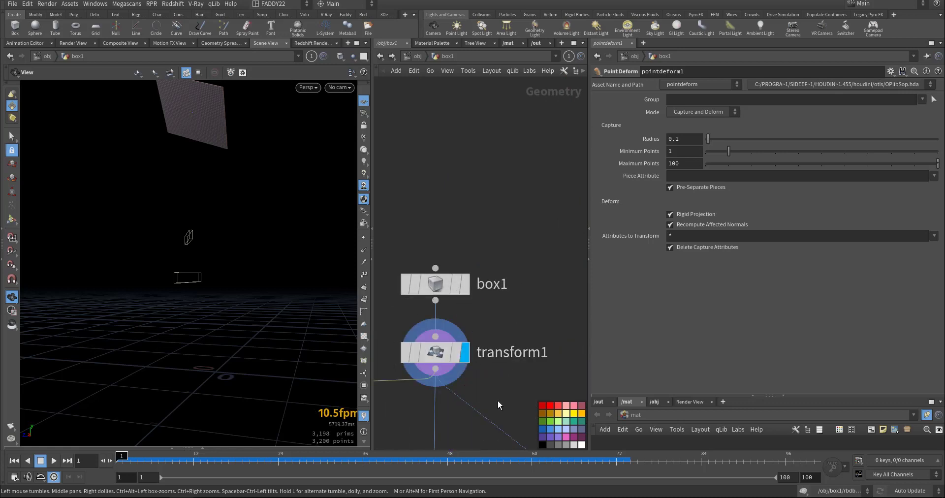
Step: Examine the network from transform1 down to the timeshift1 and rbdbulletsolver1 connections feeding pointdeform1
middle_drag(497, 400, 513, 291)
middle_drag(420, 388, 470, 273)
scroll(462, 302, down, 7)
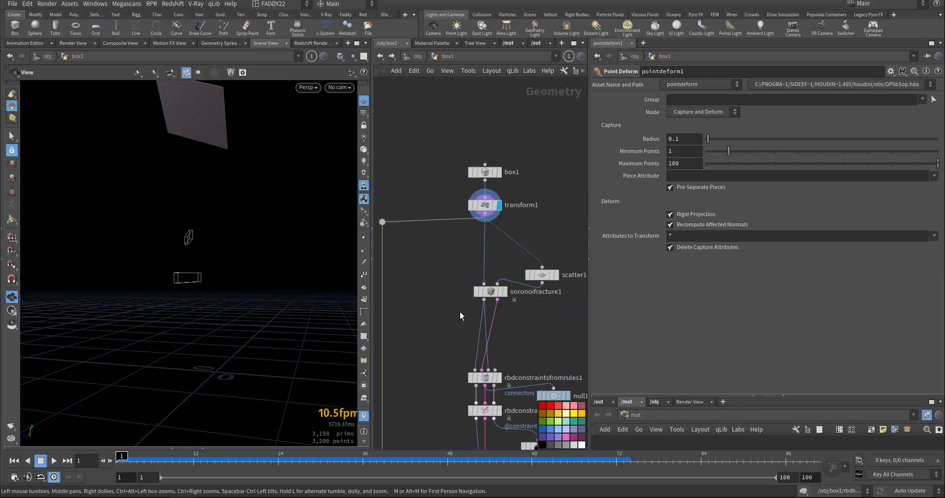
middle_drag(462, 421, 504, 331)
scroll(478, 347, up, 5)
scroll(466, 336, up, 2)
mouse_move(495, 185)
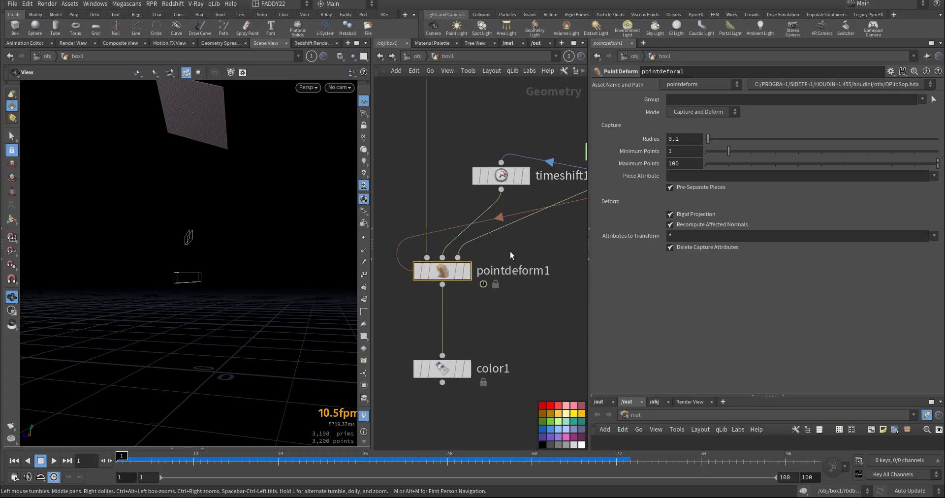
middle_drag(555, 245, 487, 297)
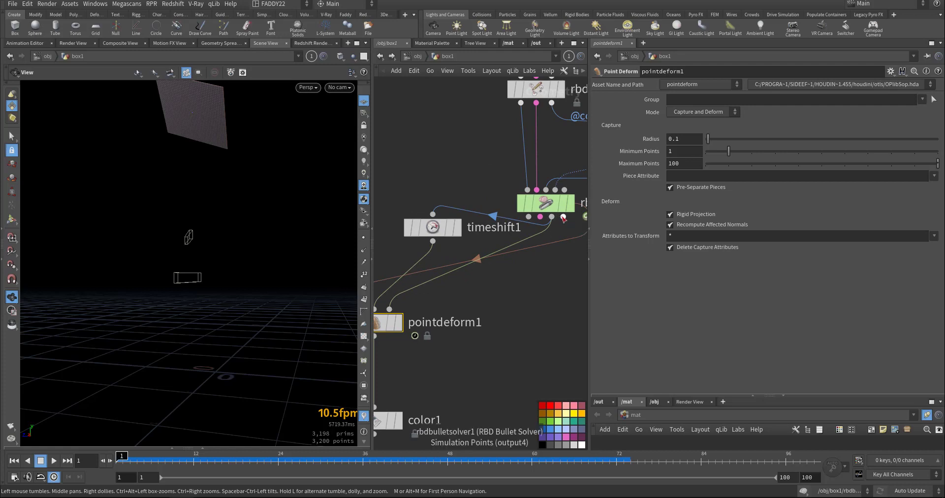
drag(545, 230, 563, 217)
middle_drag(489, 334, 541, 279)
Step: Display pointdeform1, play the simulation to review the deformed sheet, and return to frame 1
click(453, 267)
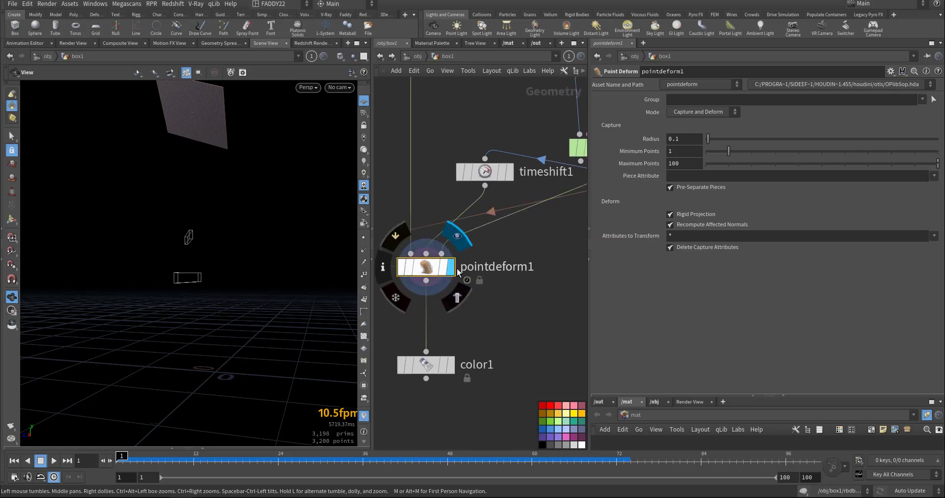
key(Up)
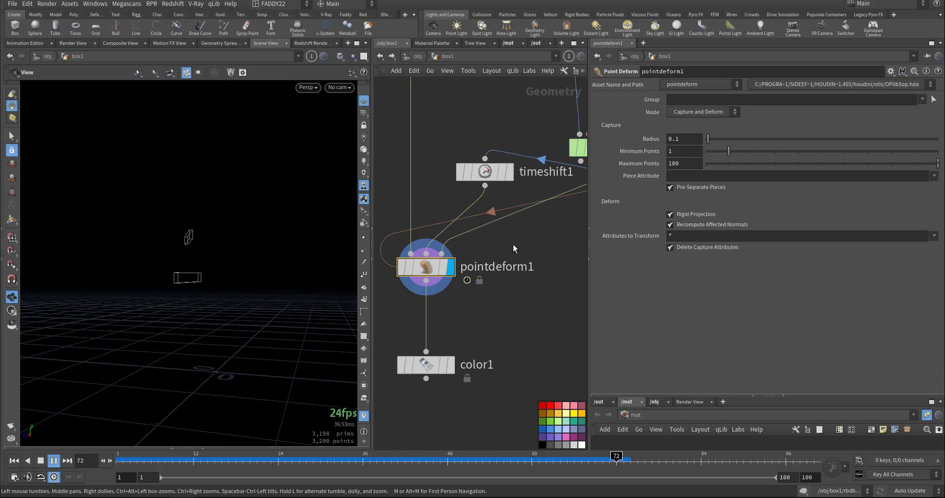
key(ctrl+Up)
middle_drag(517, 243, 466, 261)
drag(537, 201, 553, 179)
key(Up)
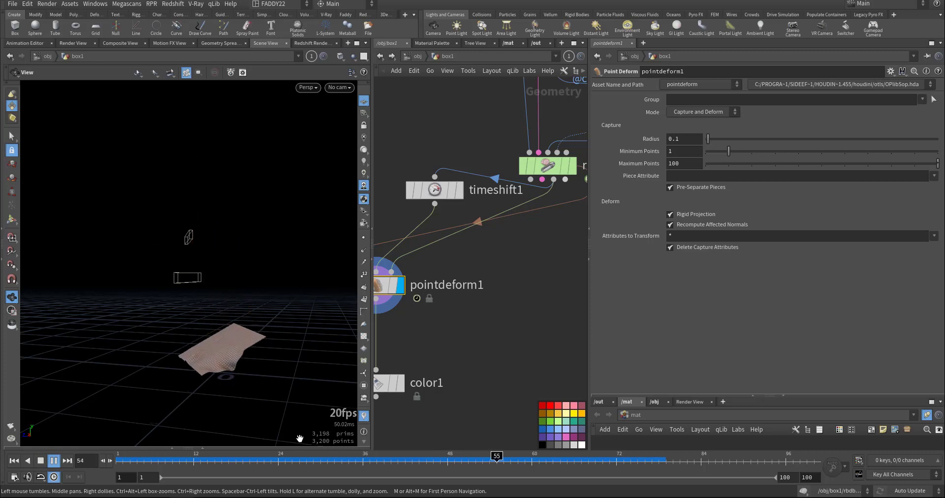
drag(276, 461, 116, 461)
Step: Open the rbdbulletsolver1 parameters and a geometry spreadsheet of its constraint geometry
middle_drag(531, 286, 478, 340)
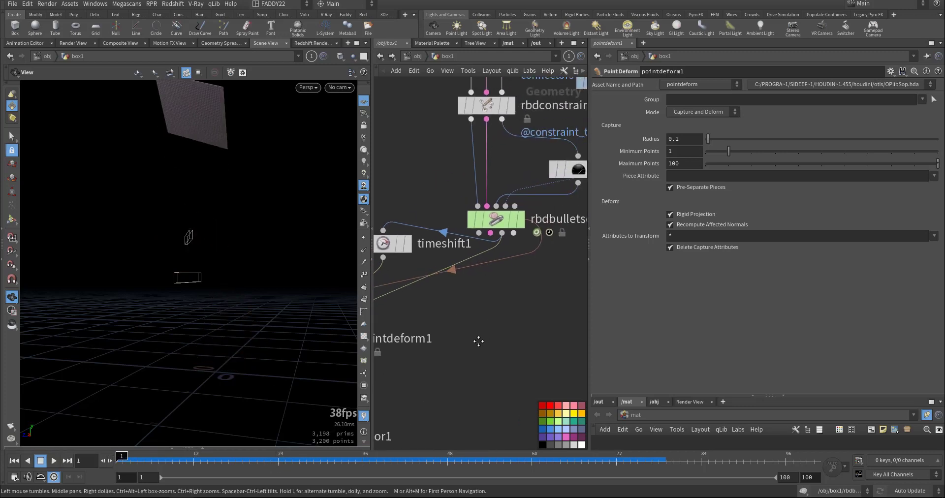
drag(556, 288, 487, 214)
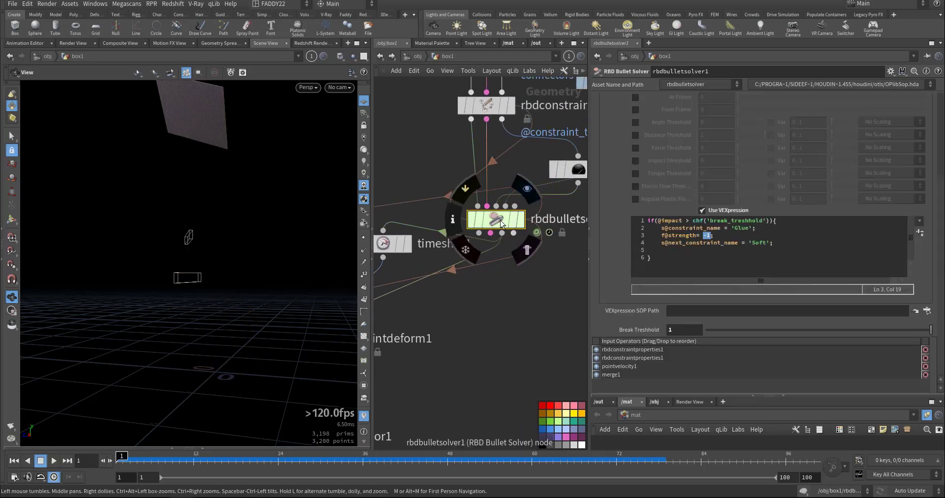
key(alt+shift+s)
drag(478, 296, 466, 250)
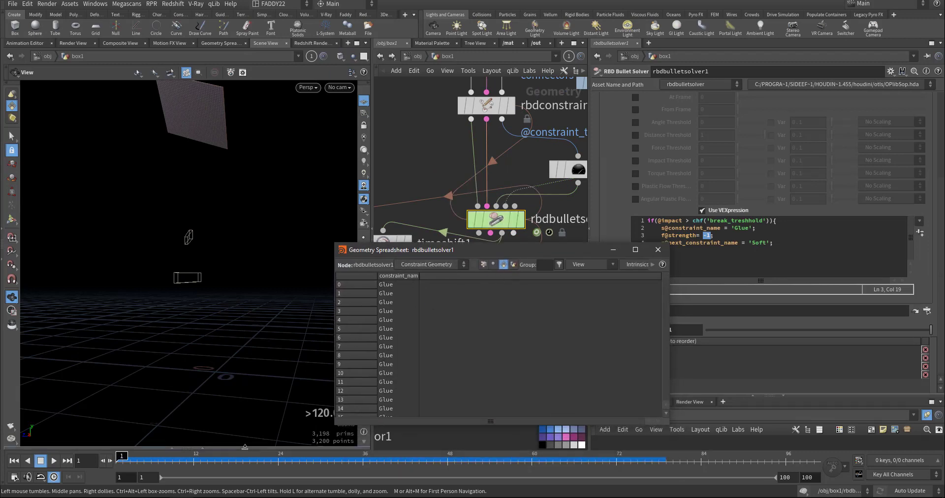
Step: Go to frame 6 and hide the force attribute in the constraint spreadsheet
drag(123, 461, 151, 461)
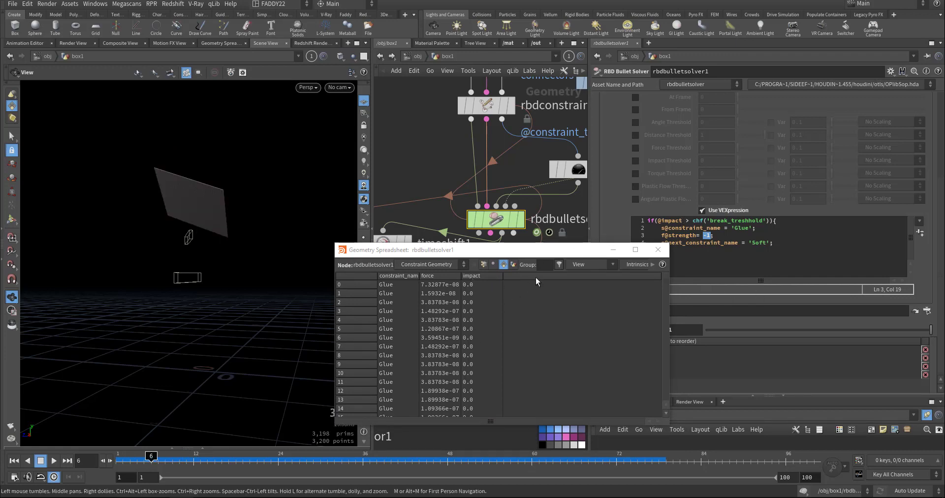
click(586, 265)
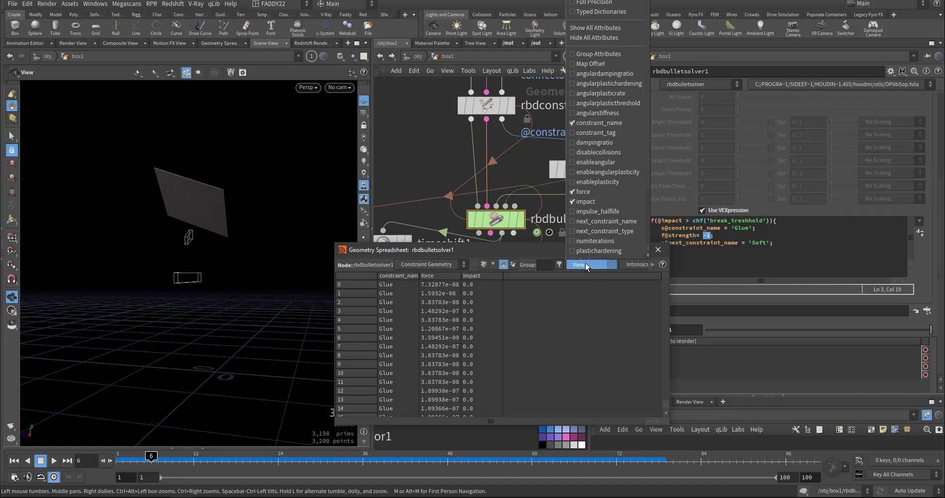
click(574, 193)
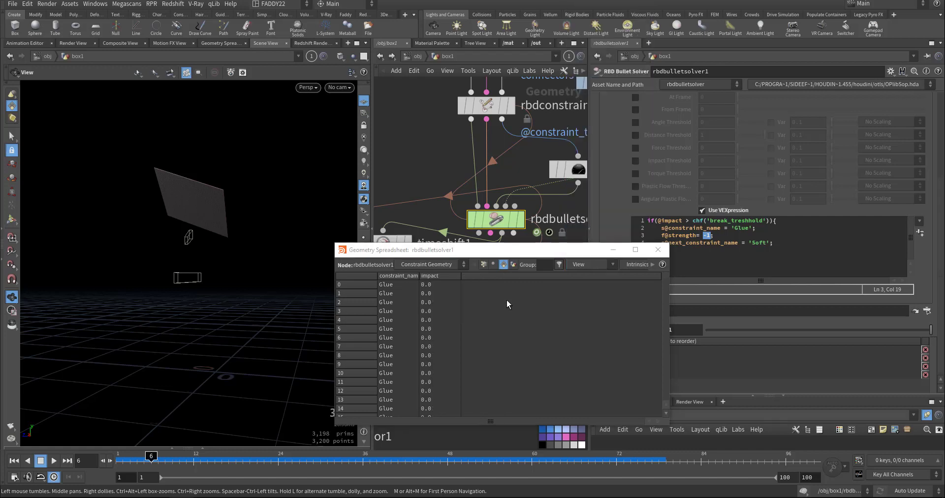
Step: Advance to frame 10 and sort the constraints by impact, highest first, to check the impact values
click(171, 460)
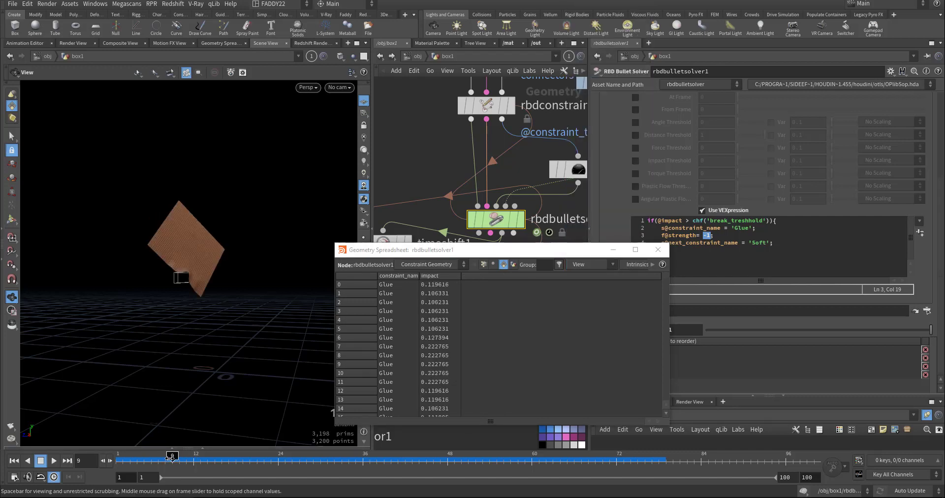
drag(172, 456, 179, 457)
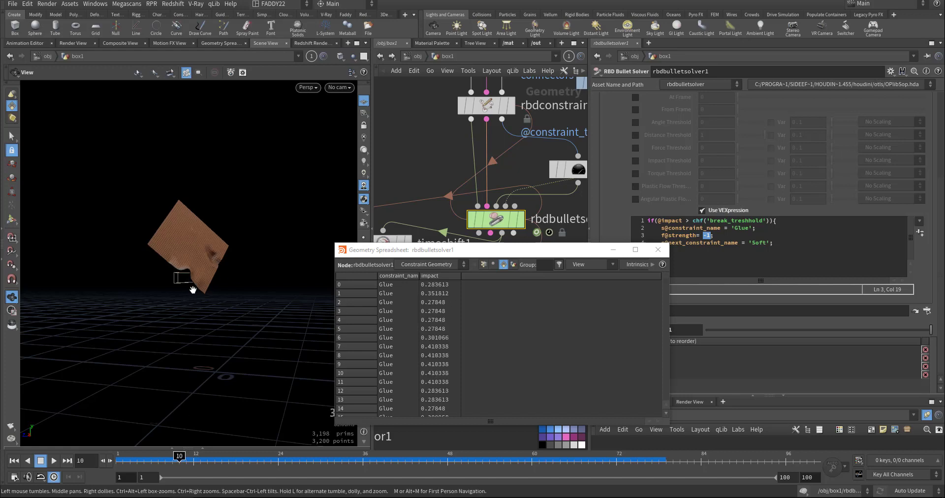
click(447, 275)
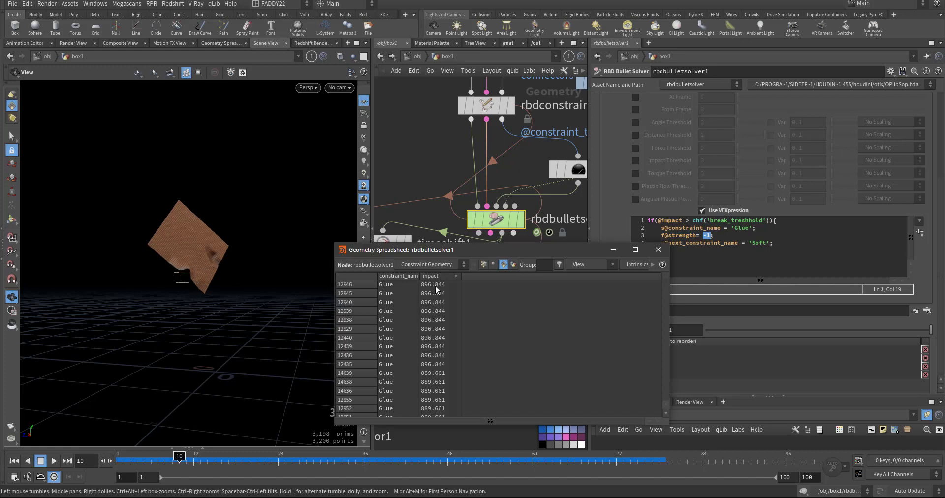
Step: Set the solver's Break Treshhold to 100, replay the simulation, and return to frame 1
drag(584, 253, 527, 197)
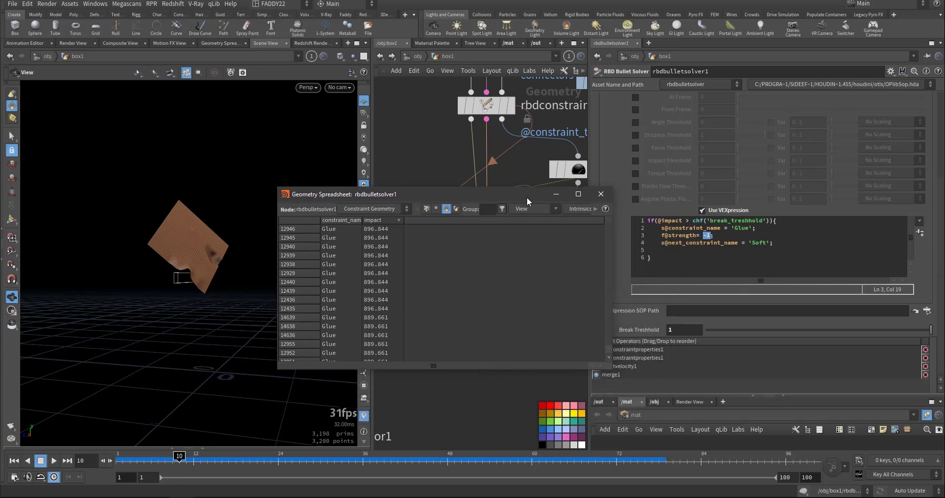
click(674, 329)
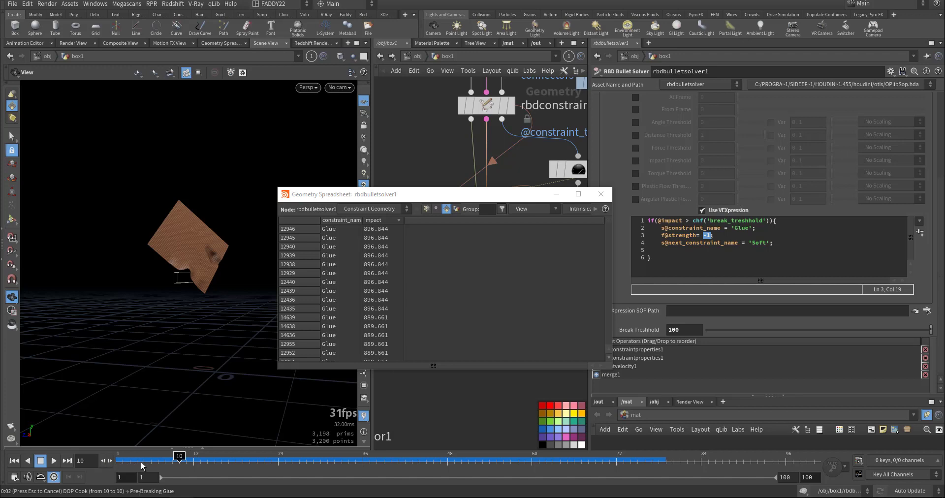
drag(141, 463, 117, 462)
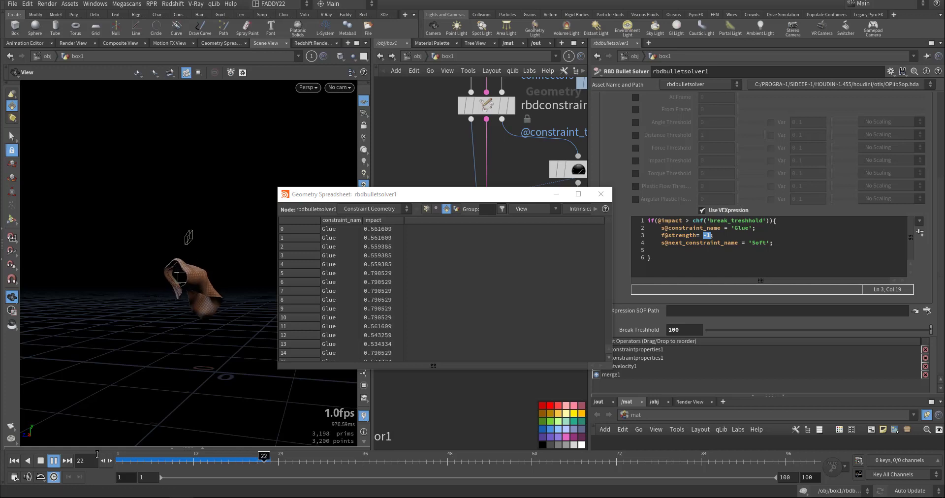
click(151, 461)
drag(151, 457, 117, 450)
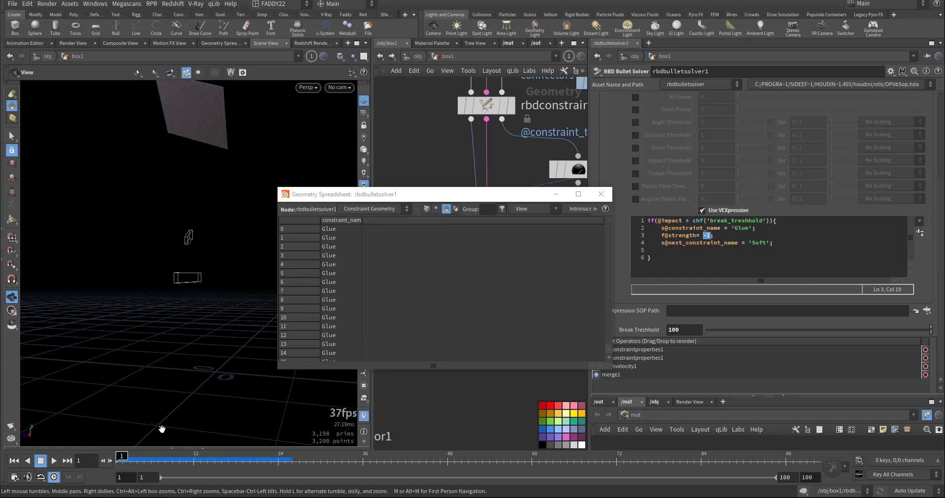
Step: Set the Break Treshhold to 1000, play the simulation to frame 26, and return to the first frame
click(694, 331)
text(0)
key(Return)
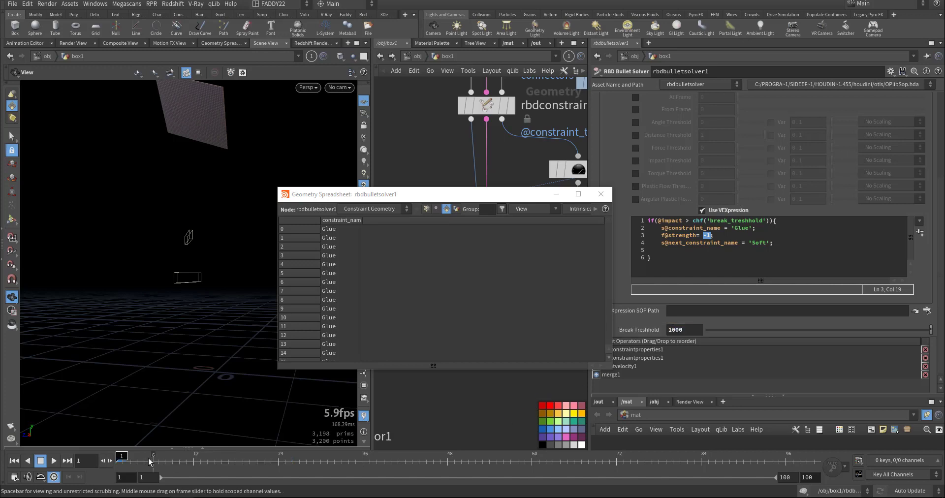
click(56, 465)
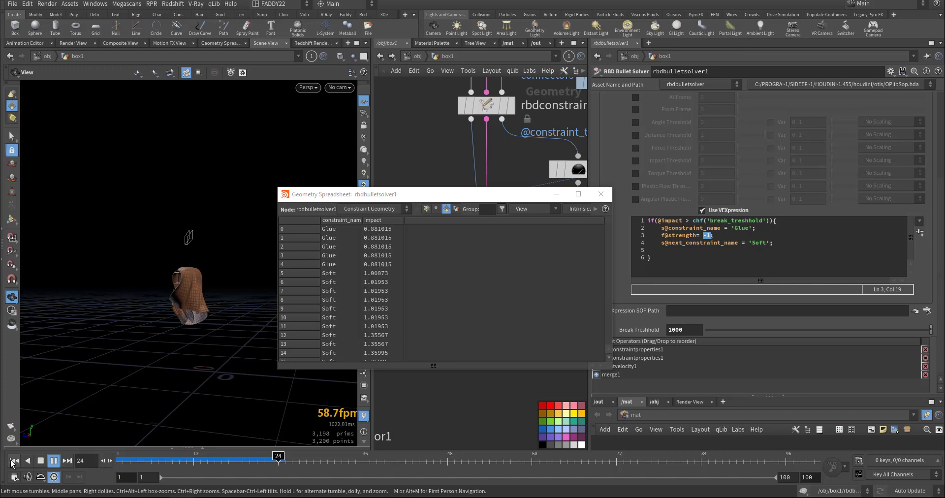
click(54, 460)
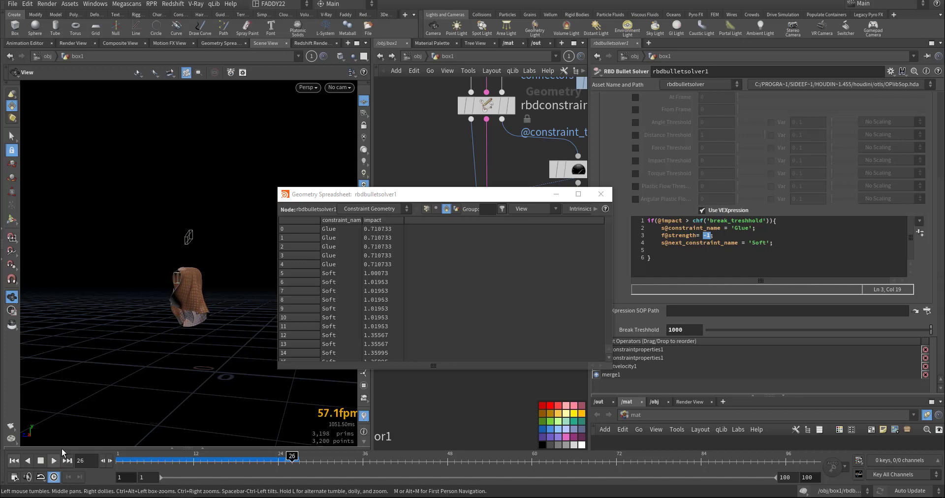
click(14, 461)
Step: Set the Break Treshhold to 10 and replay the simulation with the constraints sorted by impact
click(690, 330)
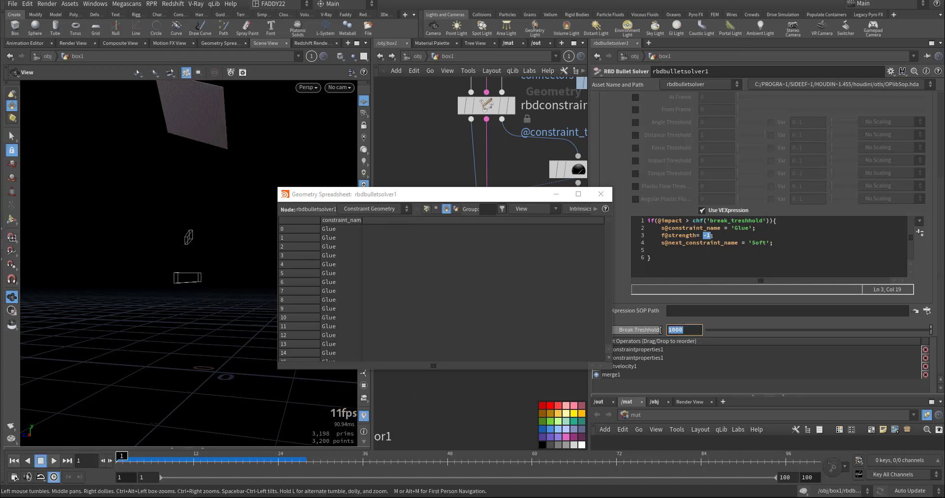
text(10)
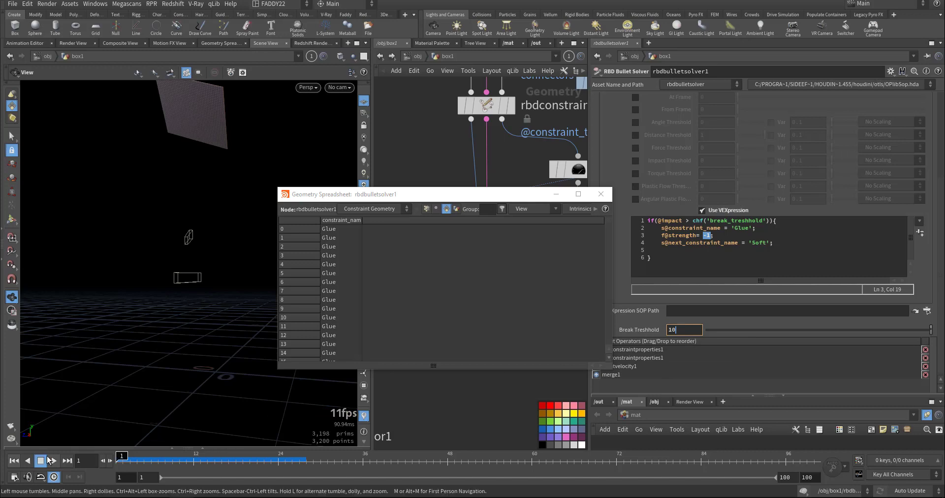
click(53, 461)
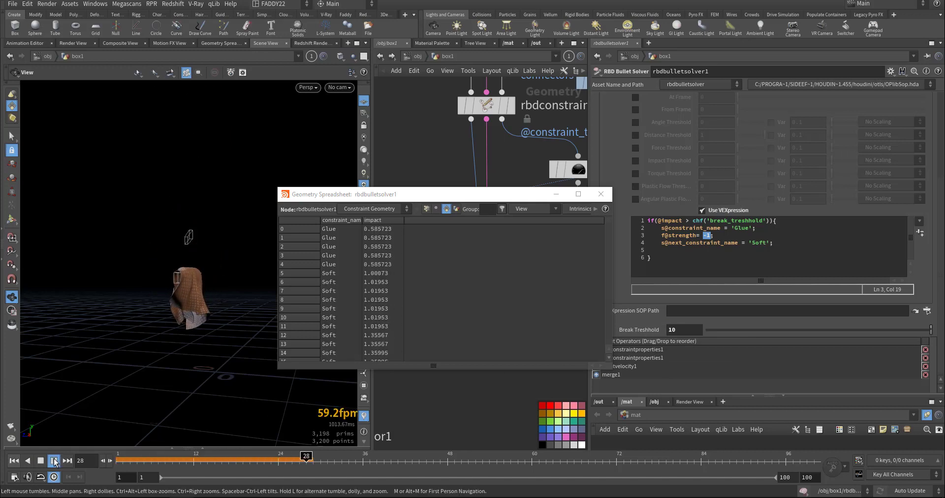
click(389, 220)
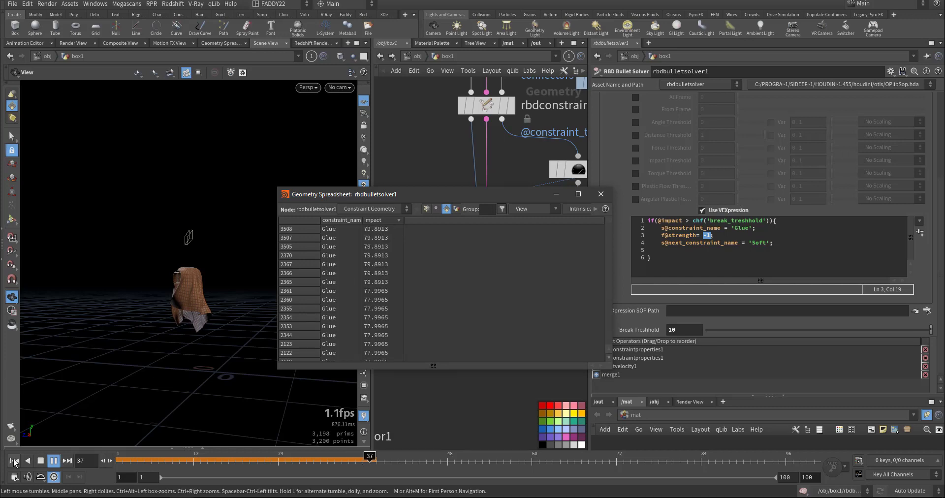
click(39, 459)
Step: Set the Break Treshhold to .5, play the simulation to review the bending up close, and return to frame 1
right_drag(181, 304, 227, 418)
click(147, 456)
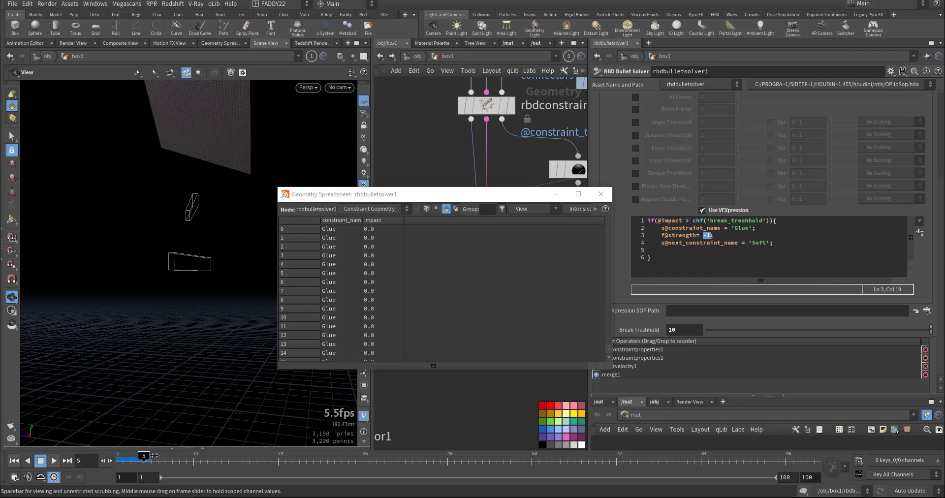
drag(680, 328, 650, 328)
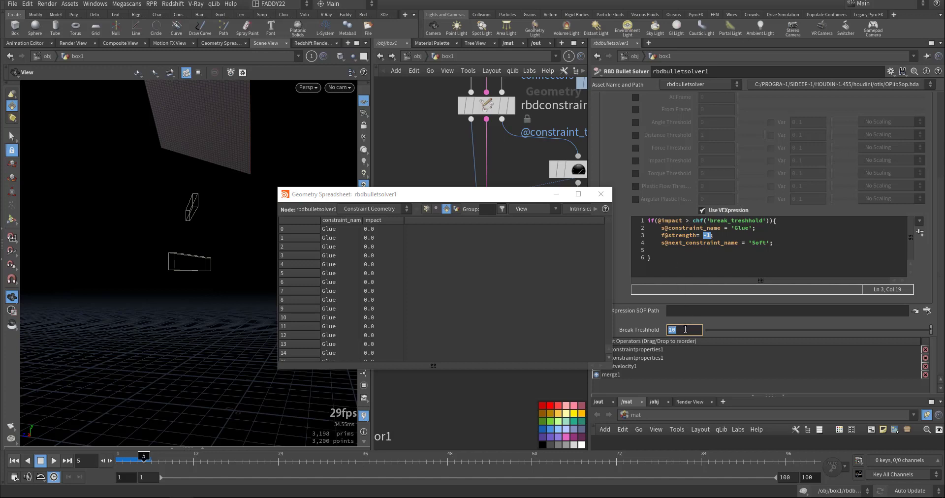
key(BackSpace)
text(.5)
click(51, 464)
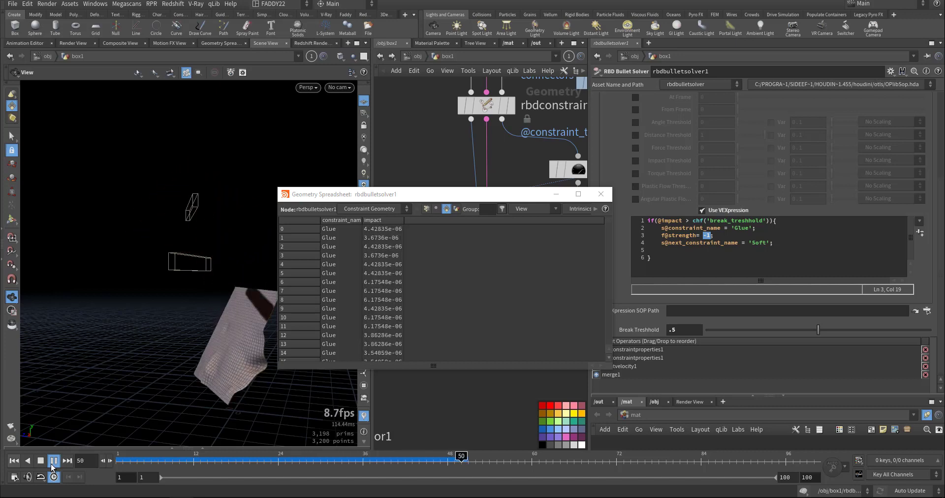
click(21, 461)
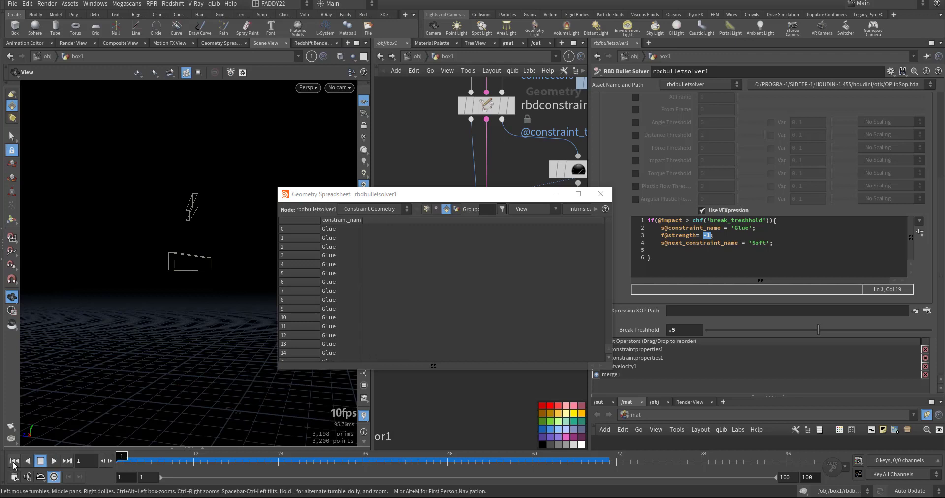
Step: Change f@strength in the solver's breaking VEXpression to 1 and move the geometry spreadsheet clear of the rbdbulletsolver1 node
click(705, 242)
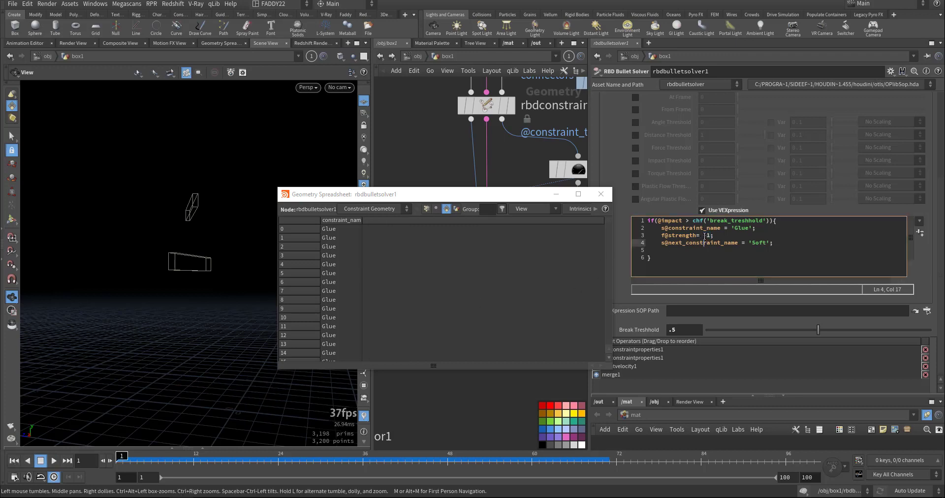
click(704, 236)
click(14, 460)
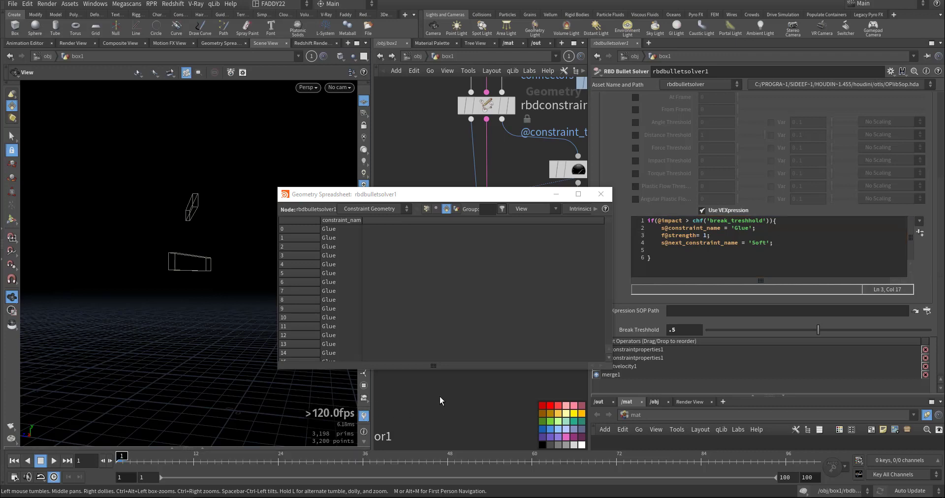
drag(488, 190, 565, 294)
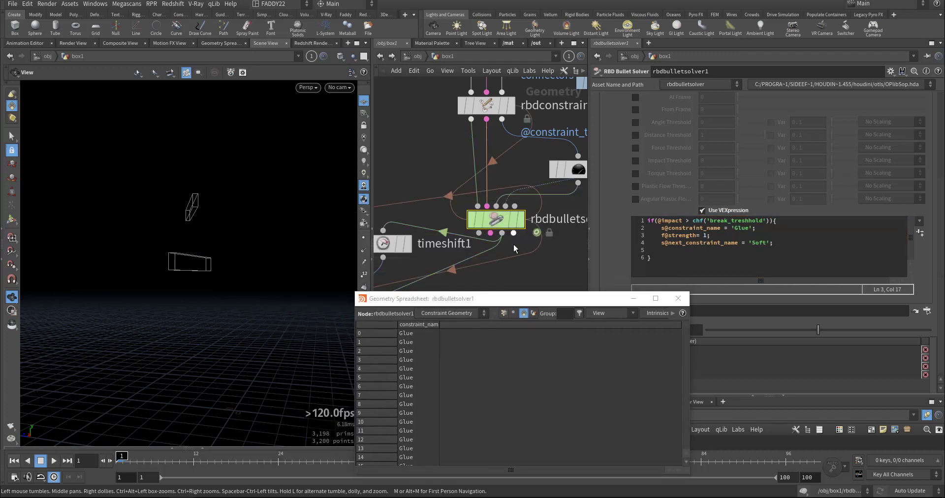
scroll(549, 195, up, 1)
scroll(630, 172, up, 5)
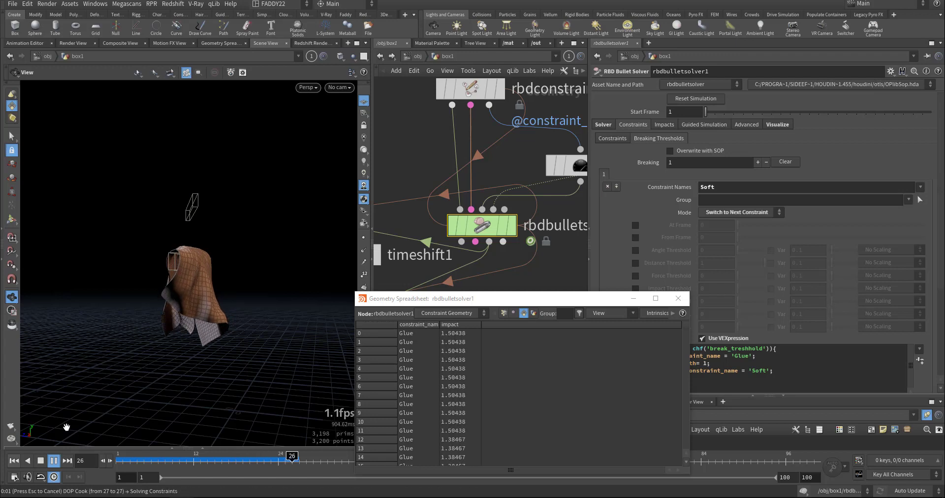
Step: Rewind the simulation, briefly replay its first frames, and return to frame 1
click(13, 461)
click(41, 460)
click(53, 460)
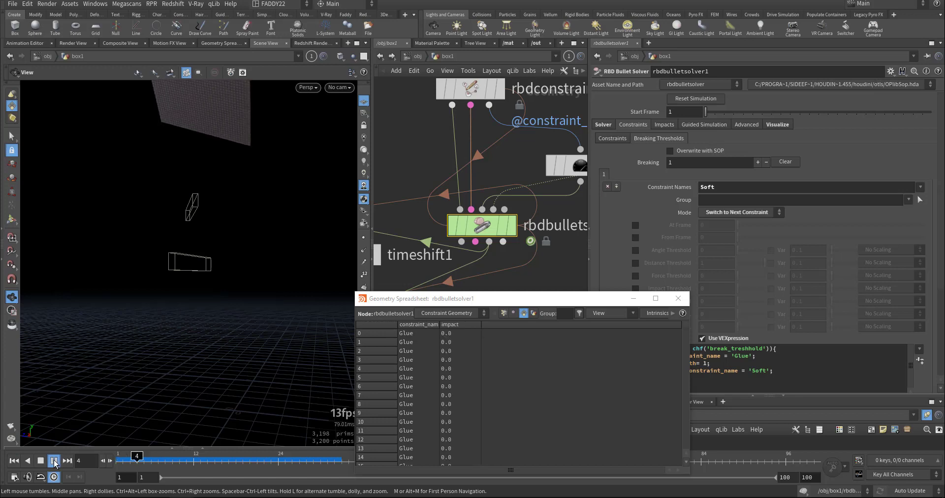
click(40, 460)
click(14, 461)
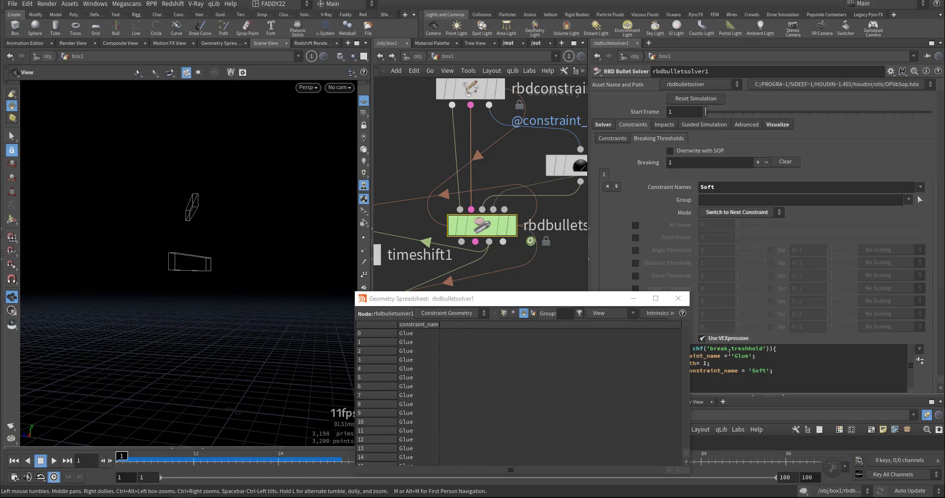
Step: Set f@strength in the VEXpression to 1000, reset the simulation, play it to frame 53, and return to frame 1
click(706, 363)
text(0)
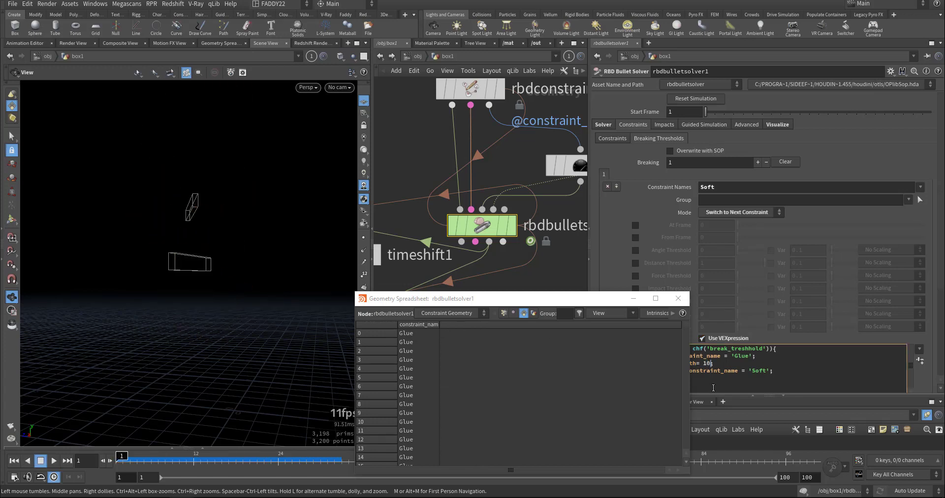
text(00)
click(695, 98)
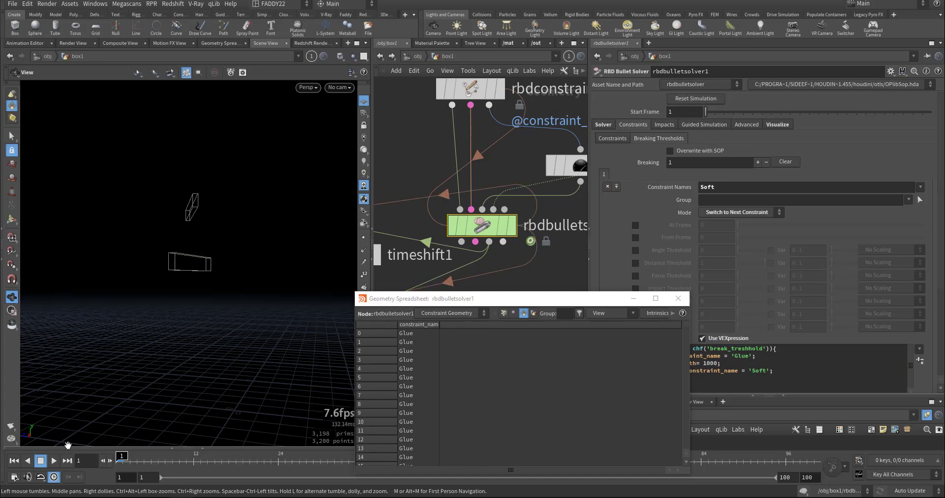
click(54, 461)
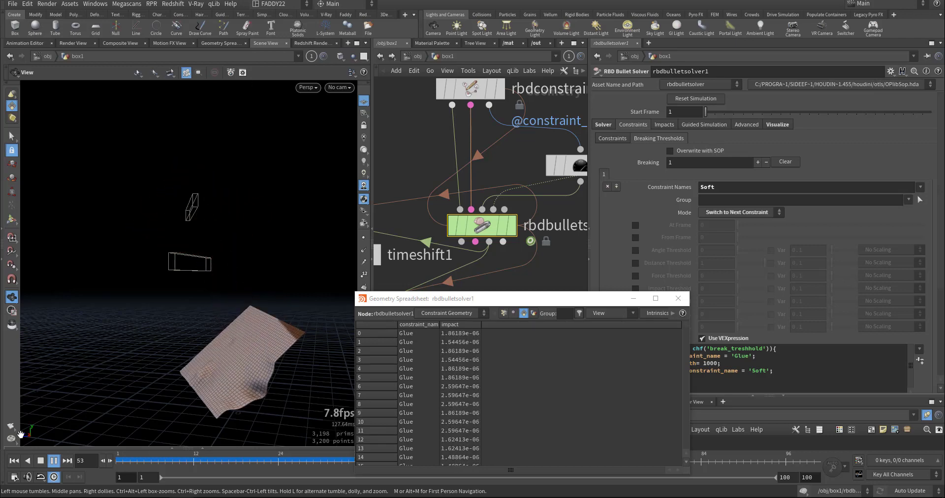
click(15, 456)
click(14, 460)
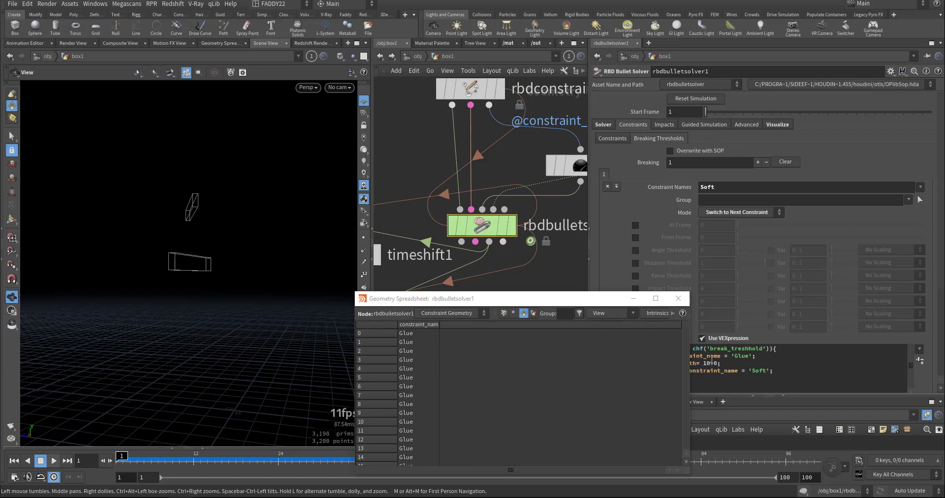
Step: Set f@strength in the VEXpression to 100, reset the simulation, play it to frame 55, and return to frame 1
click(712, 363)
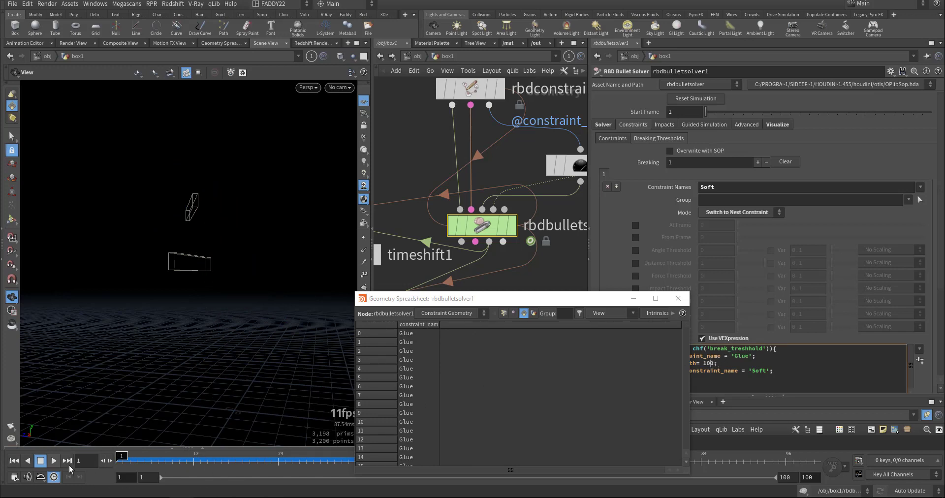
click(706, 99)
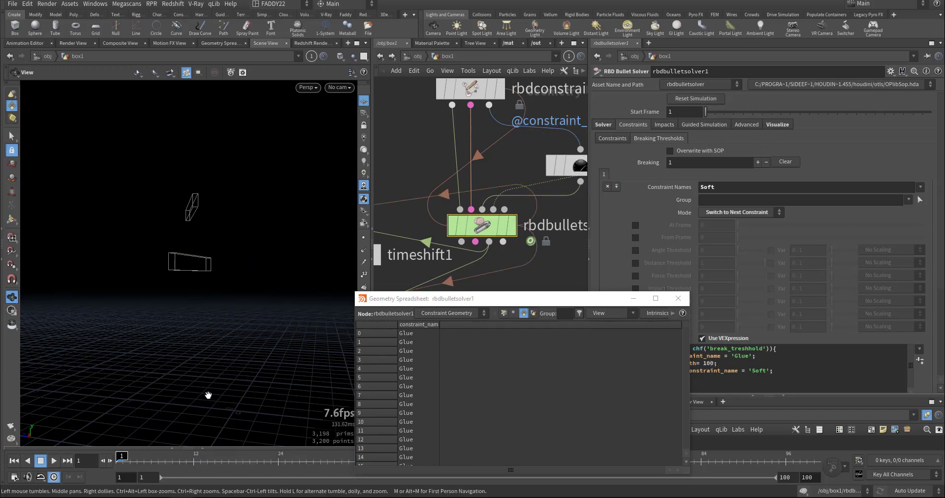
click(54, 460)
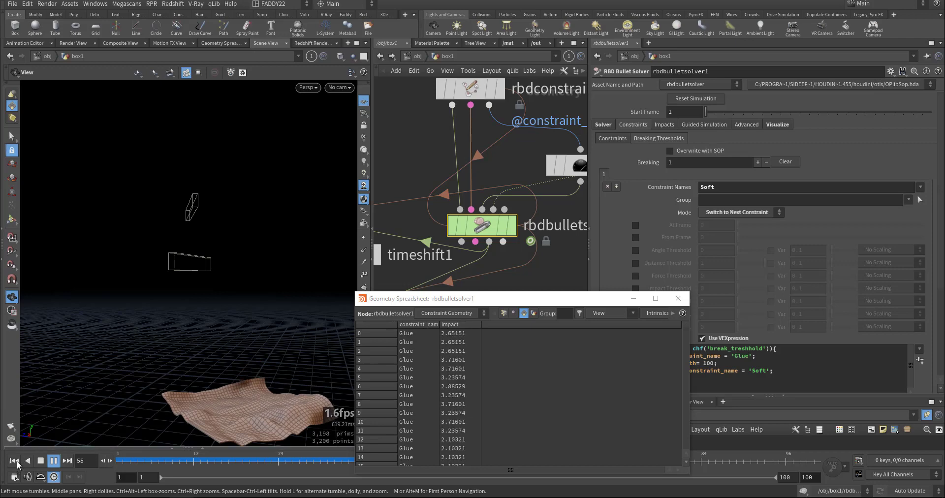
key(ctrl+Up)
Step: Close the geometry spreadsheet, reset the plasticity Threshold of rbdconstraintproperties1 to its default 0.1, and return the simulation to frame 1
middle_drag(436, 154, 447, 200)
click(481, 138)
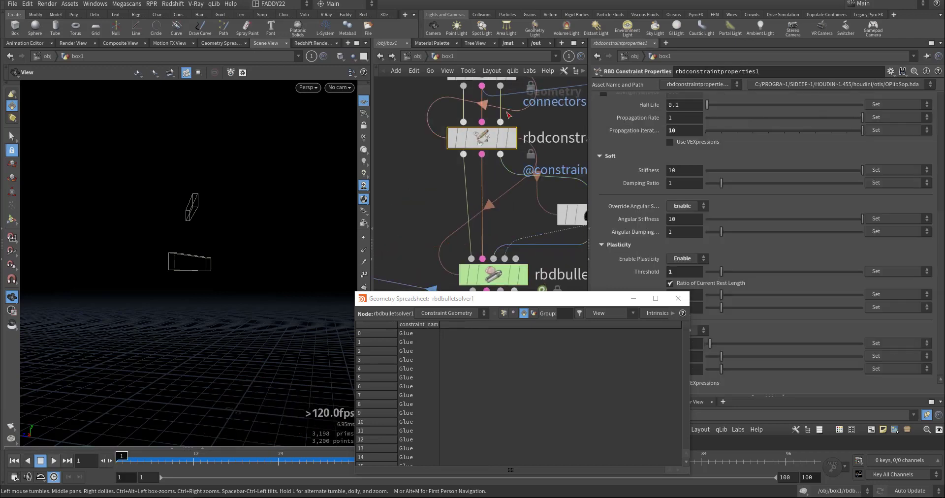
click(675, 298)
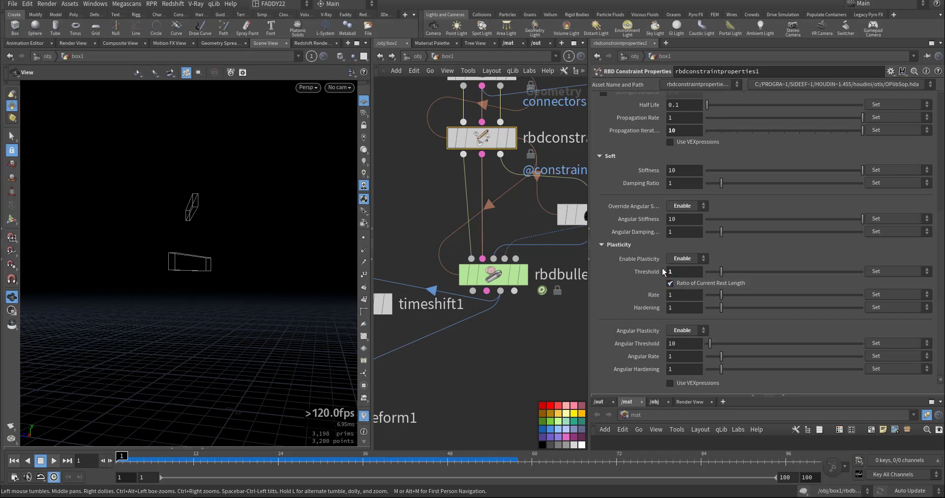
ctrl+middle_click(662, 272)
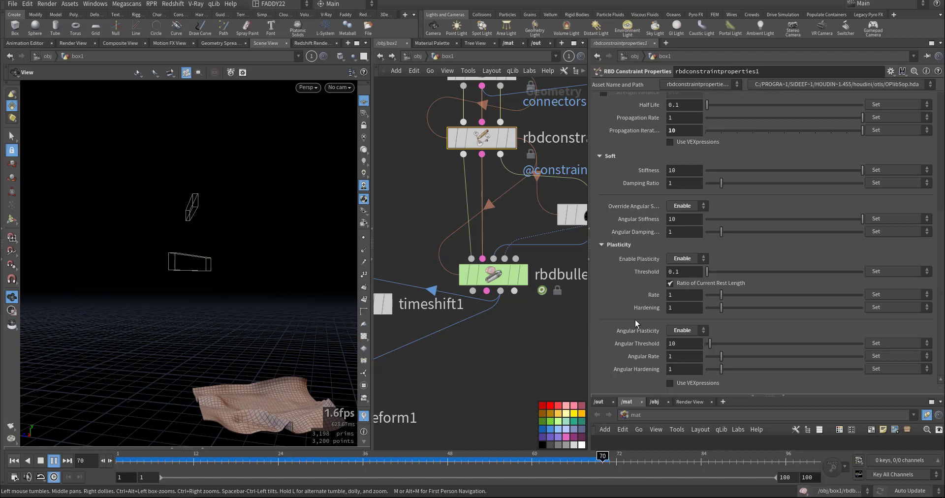
key(ctrl+Up)
Step: Set the soft constraint's plasticity Hardening and Angular Hardening to 10, play the simulation to frame 42, and return to frame 1
drag(721, 307, 875, 306)
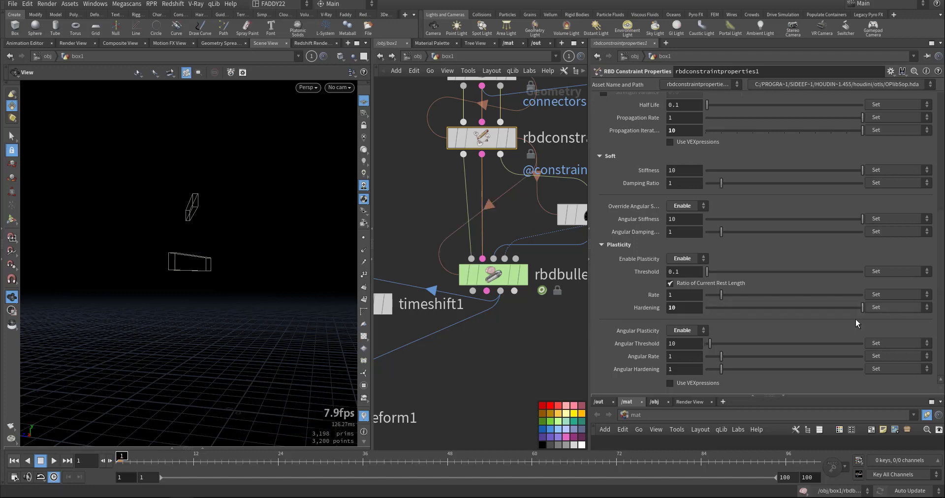
drag(721, 369, 866, 369)
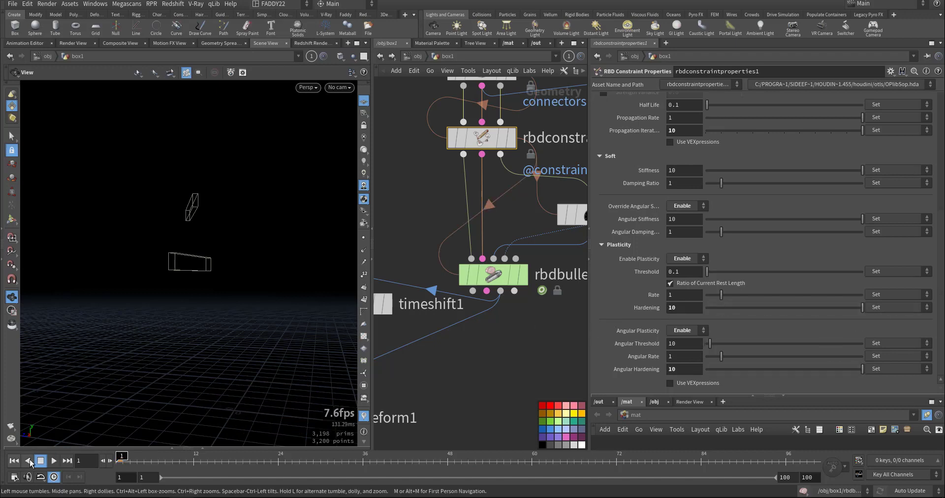
click(49, 463)
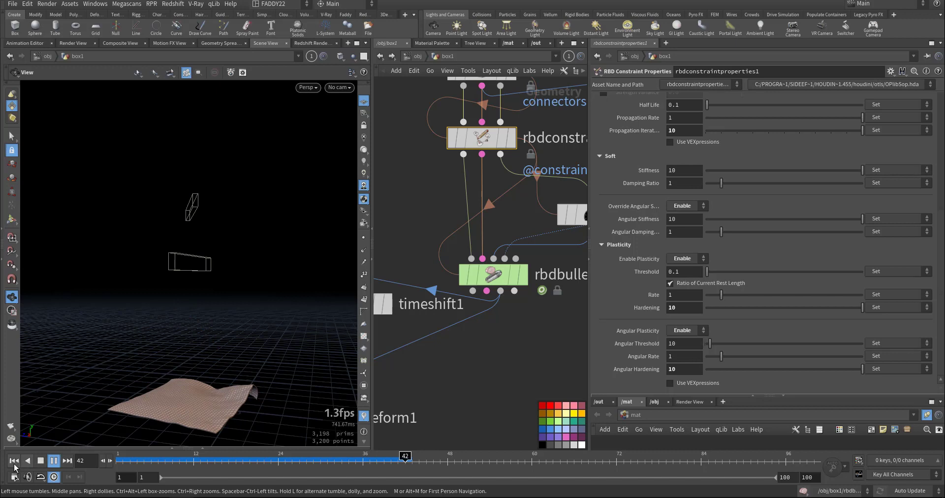
key(ctrl+Up)
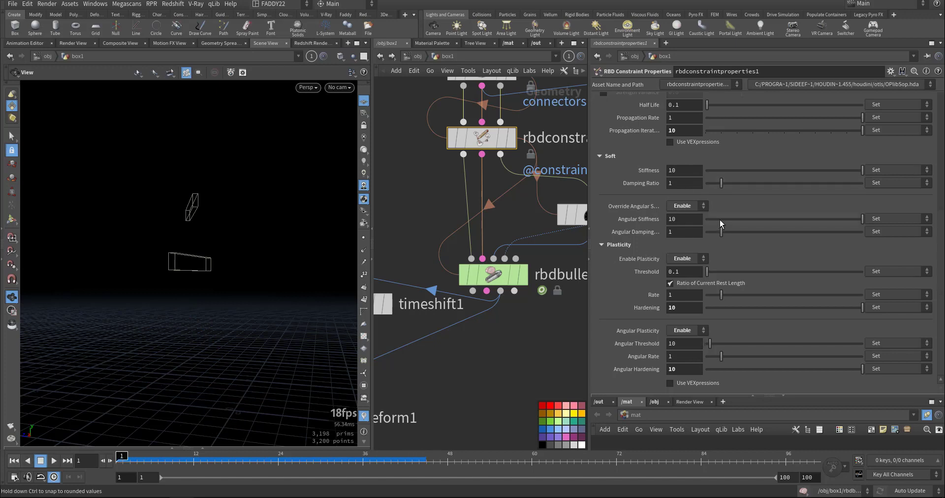
Step: Set the soft constraint's Damping Ratio to 6.68 and plasticity Rate to 8.56, replay the simulation, and return to frame 1
scroll(686, 192, up, 1)
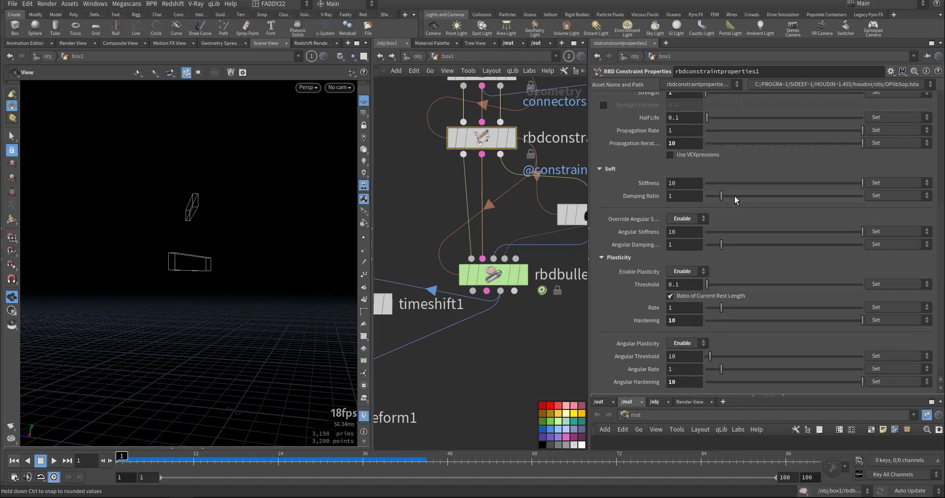
drag(734, 196, 808, 194)
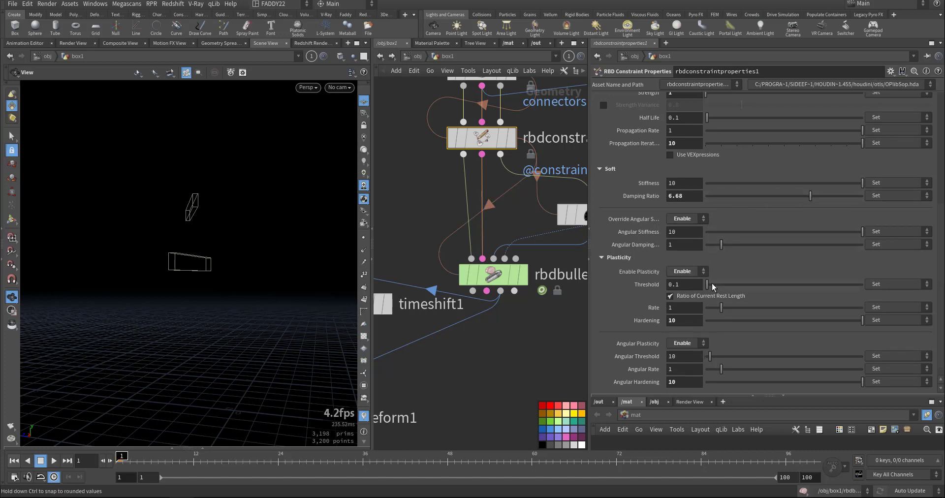
drag(752, 305, 840, 307)
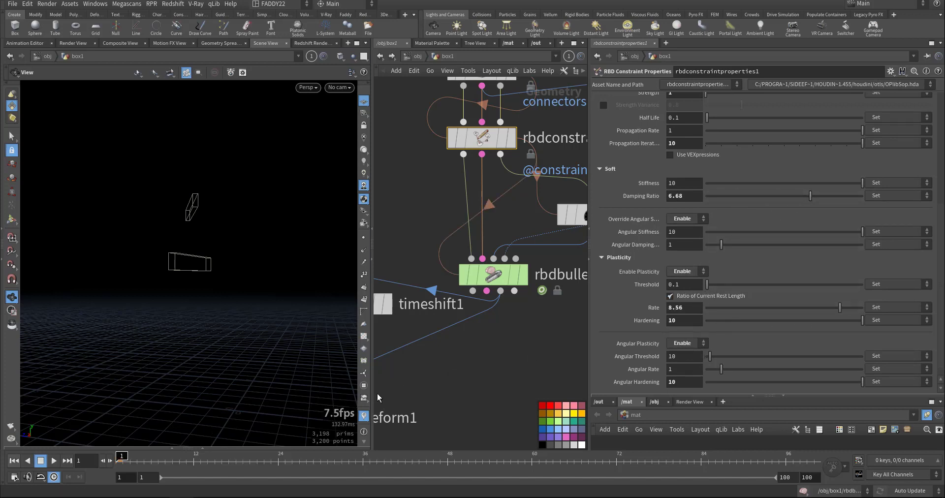
click(54, 460)
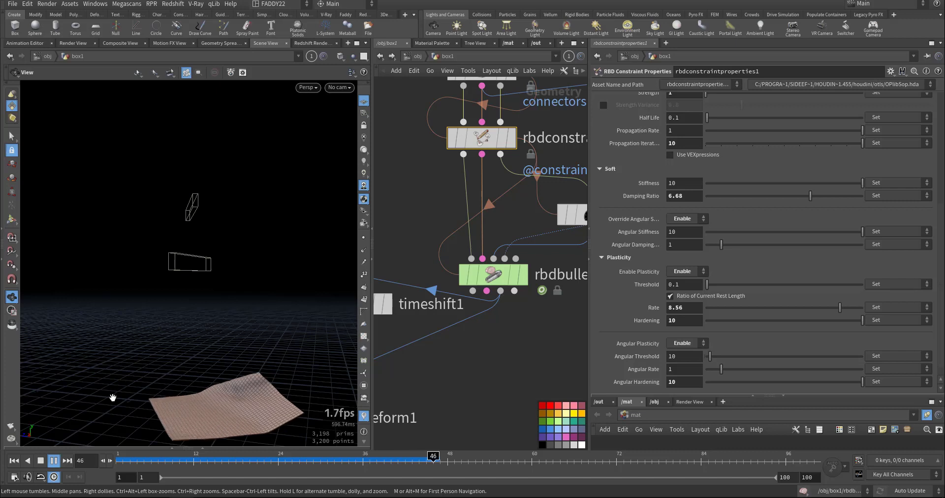
click(14, 460)
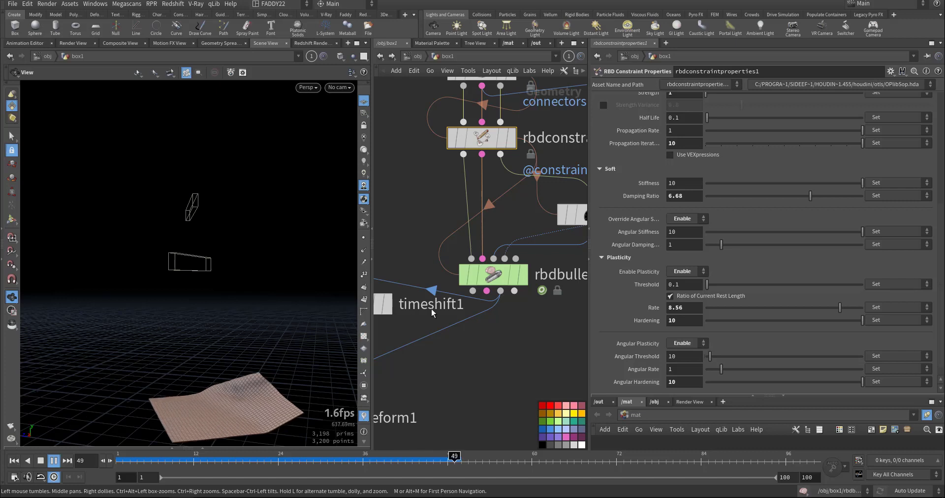
Step: Set f@strength in the rbdbulletsolver1 VEXpression to 10, reset the simulation, play it to frame 40, and return to frame 1
click(492, 274)
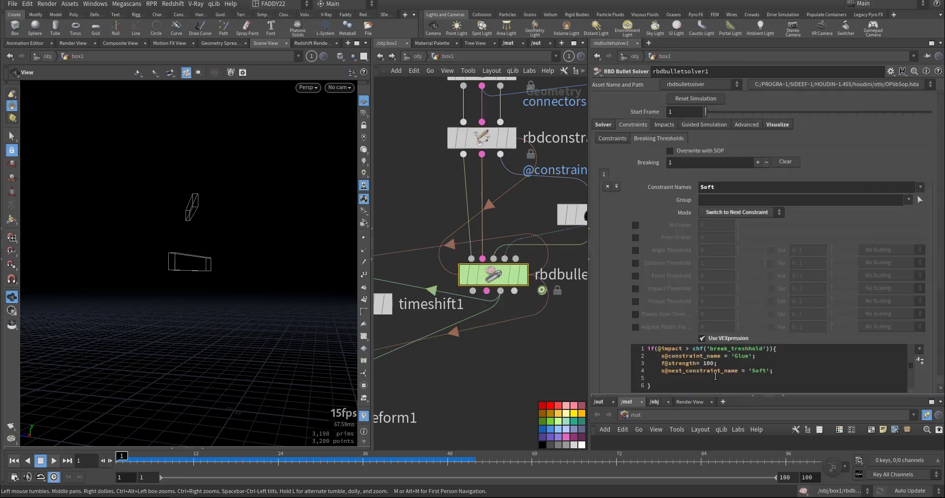
click(712, 363)
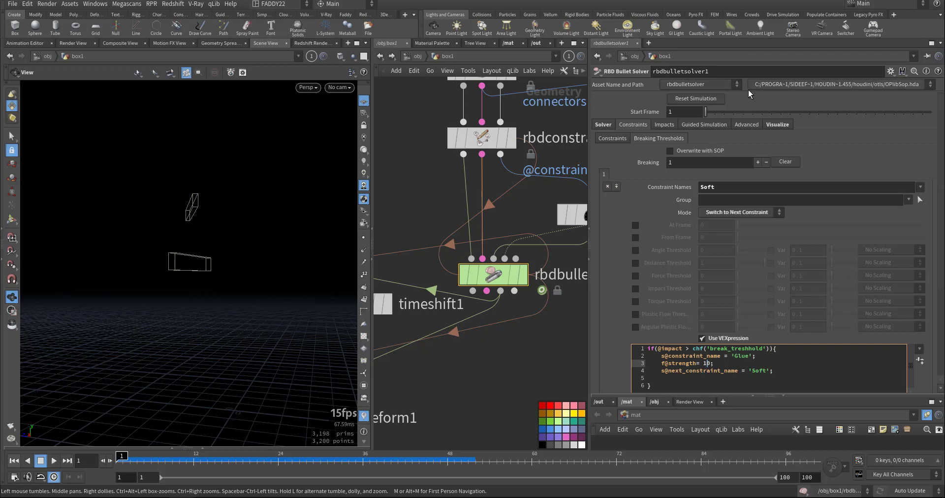
click(712, 101)
click(53, 460)
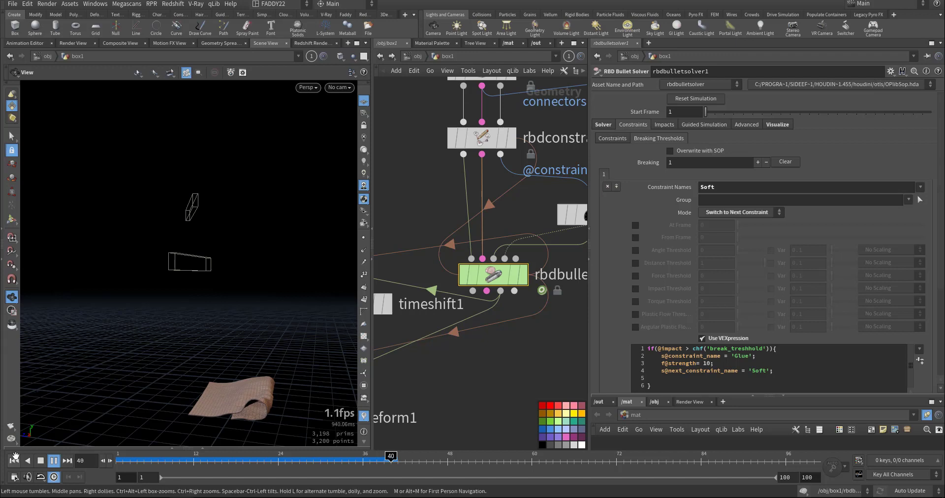
click(14, 461)
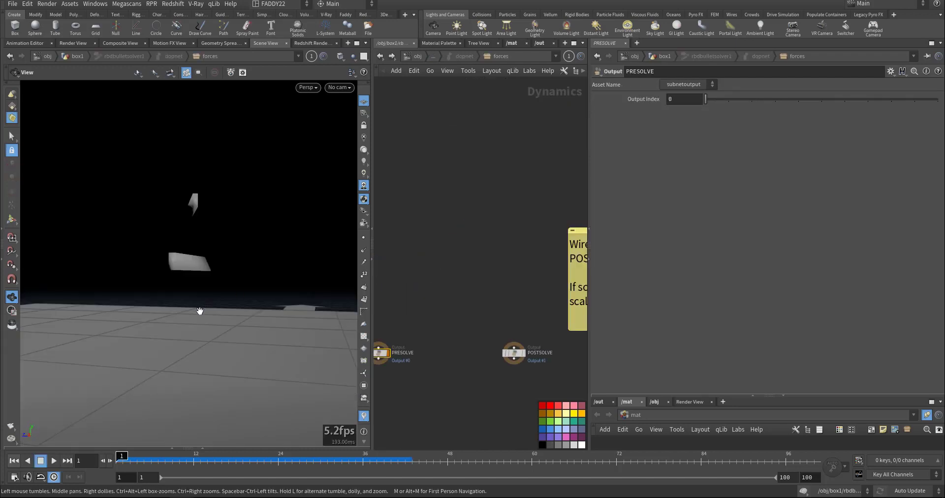
Step: Inspect the collision in wireframe inside the solver's forces network by playing the simulation, then return to frame 1 and toggle wireframe back
key(w)
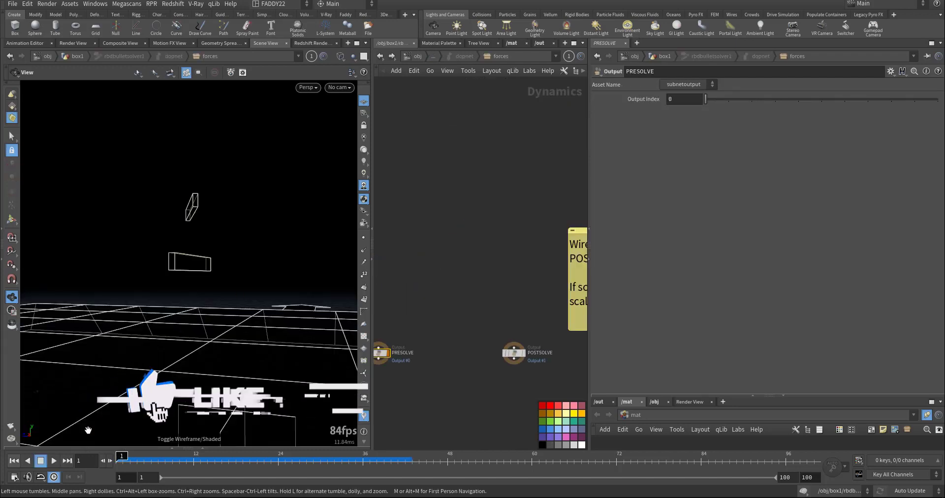
click(56, 460)
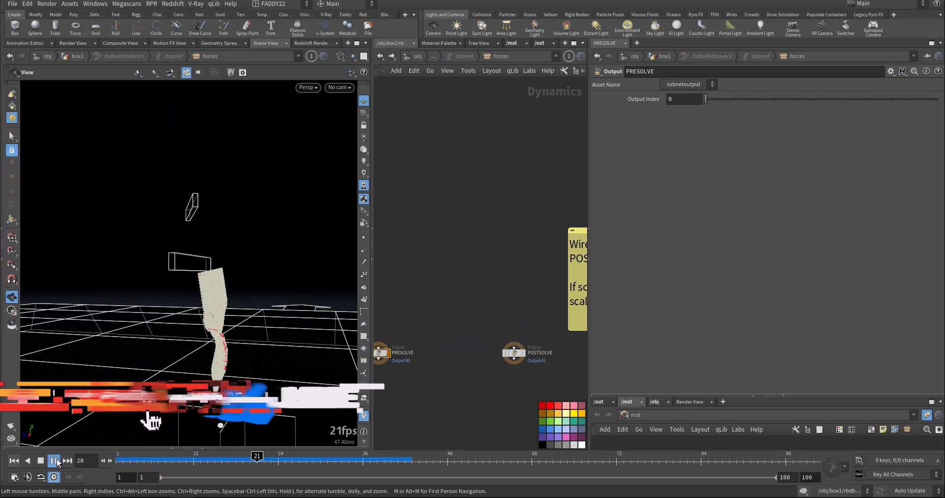
click(15, 458)
key(w)
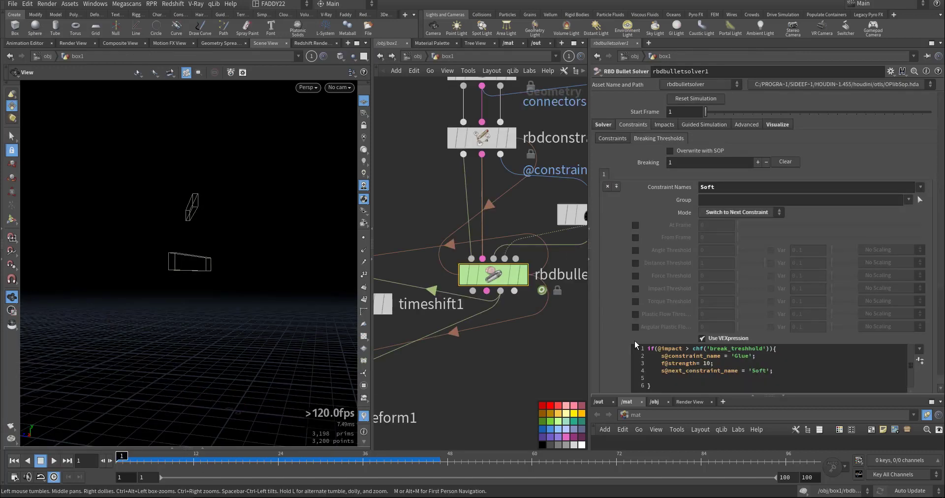
Step: Set the solver's Break Treshhold to 1 and play the simulation to frame 42
scroll(617, 337, down, 5)
drag(679, 345, 662, 346)
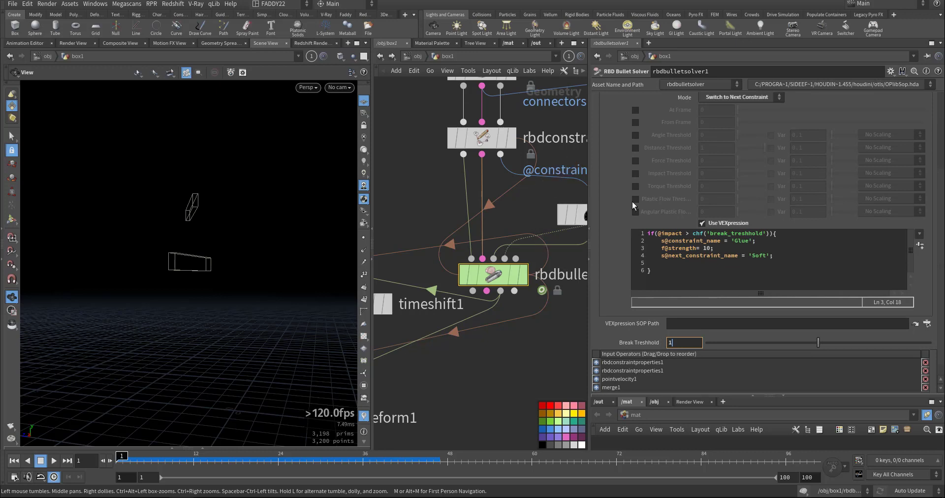
scroll(632, 202, up, 3)
scroll(615, 202, up, 2)
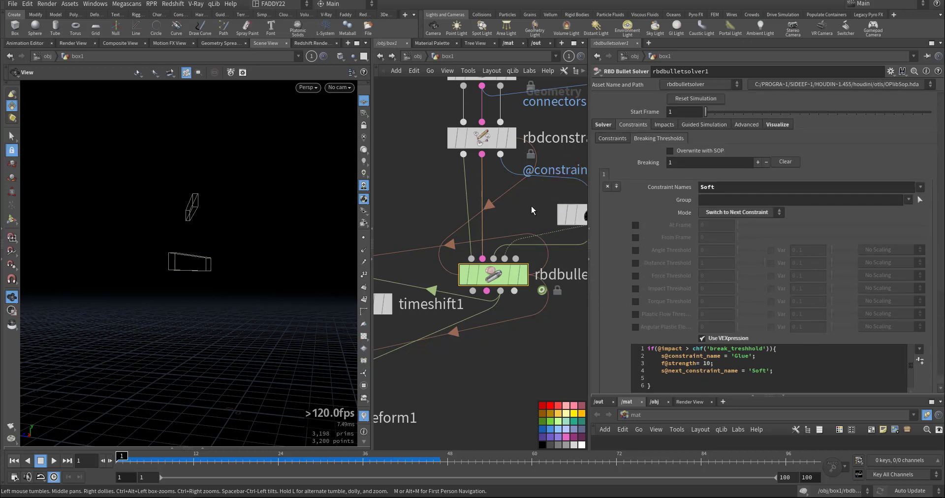
click(54, 464)
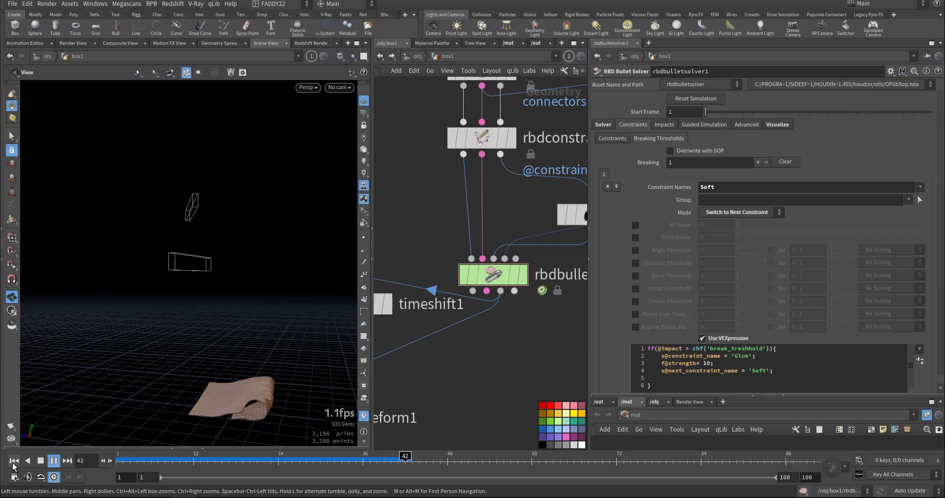
Step: Return to frame 1 and set the Y component of Add Velocity on the pointvelocity1 node to -20
key(ctrl+Up)
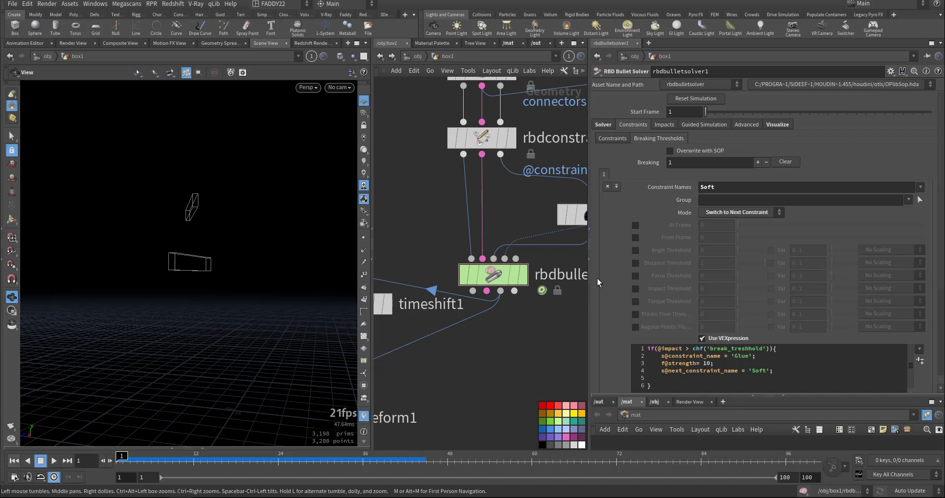
middle_drag(430, 202, 383, 323)
scroll(446, 308, down, 1)
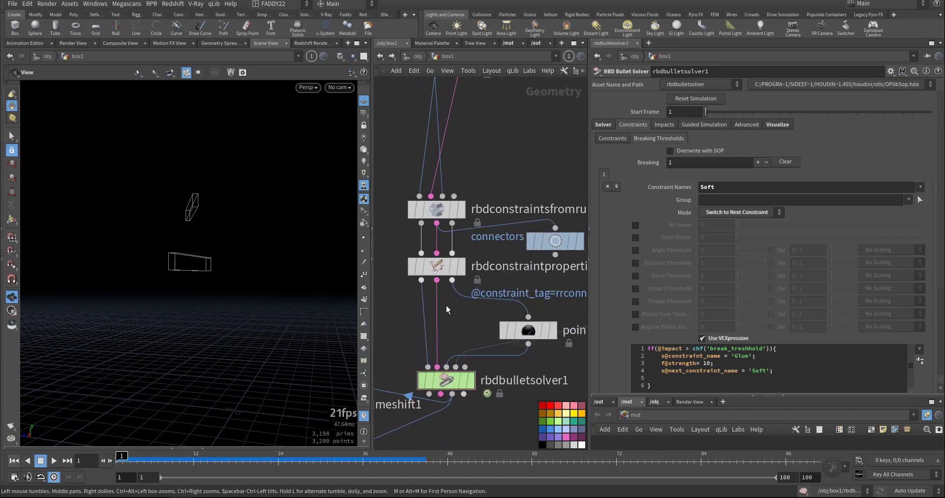
click(427, 267)
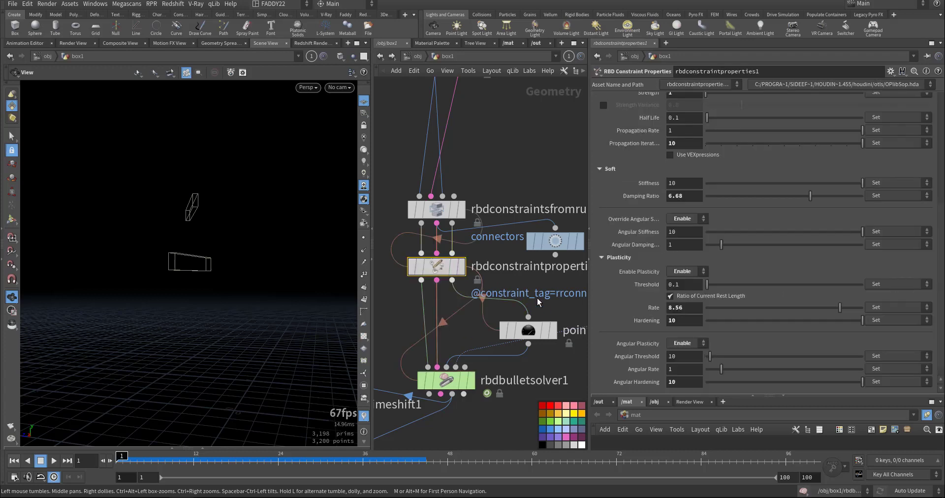
click(541, 329)
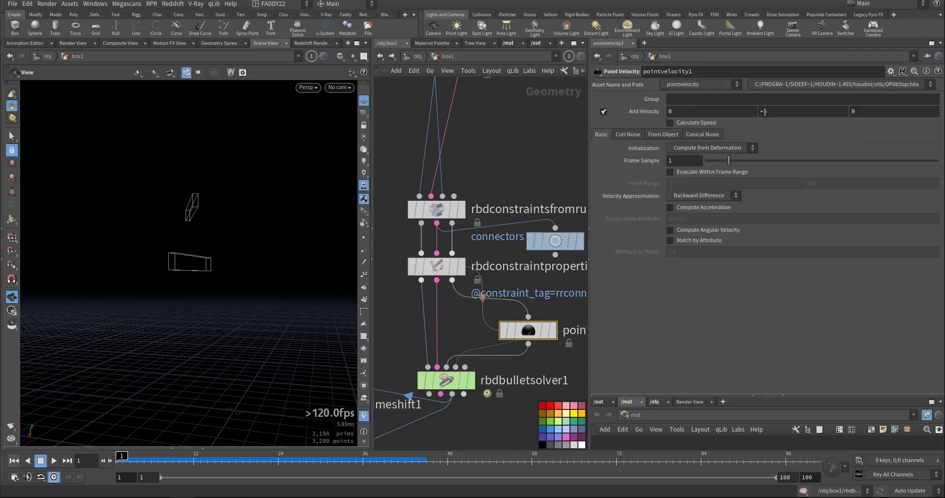
click(775, 111)
text(-20)
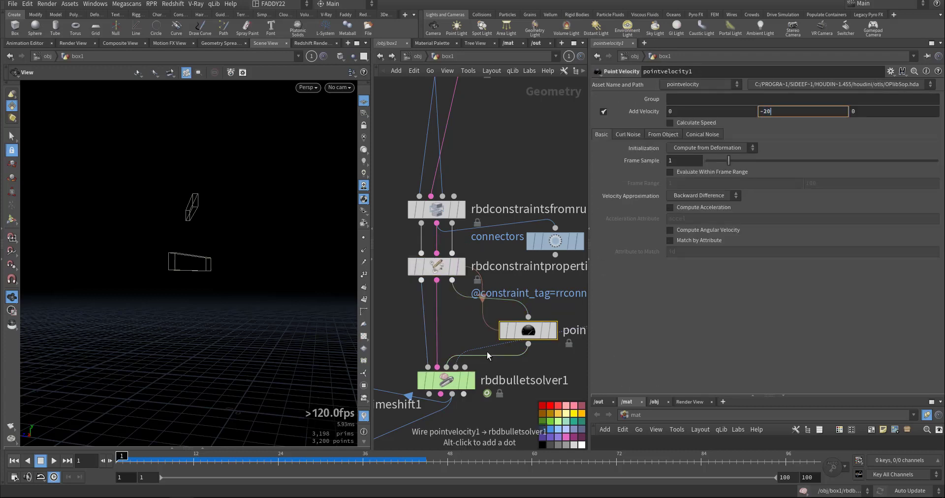
key(Return)
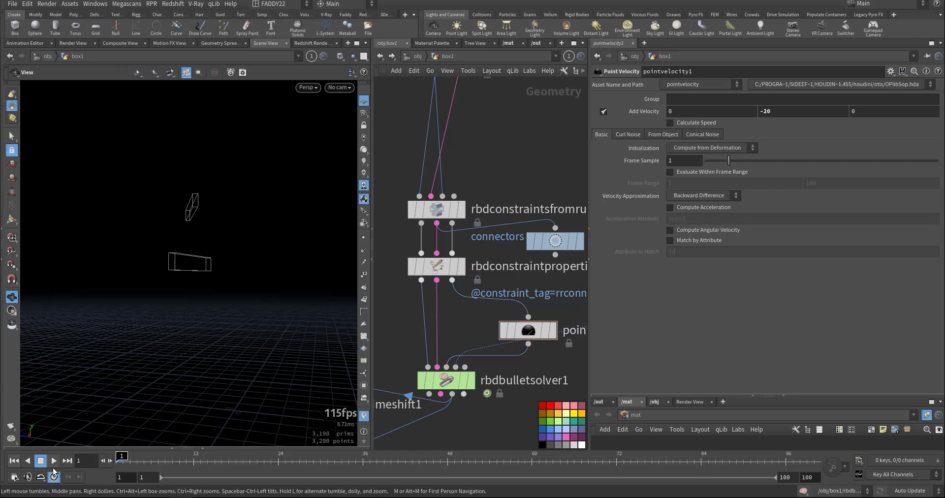
Step: Play the simulation with the rbdbulletsolver1 output shown, then scrub back through the impact to frame 2
click(52, 465)
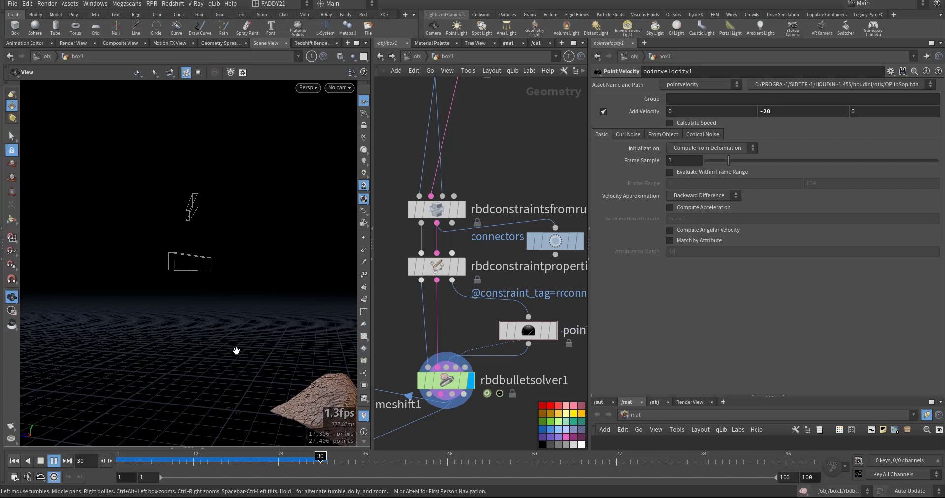
click(54, 460)
right_drag(237, 365, 215, 372)
drag(229, 363, 192, 359)
drag(225, 462, 158, 469)
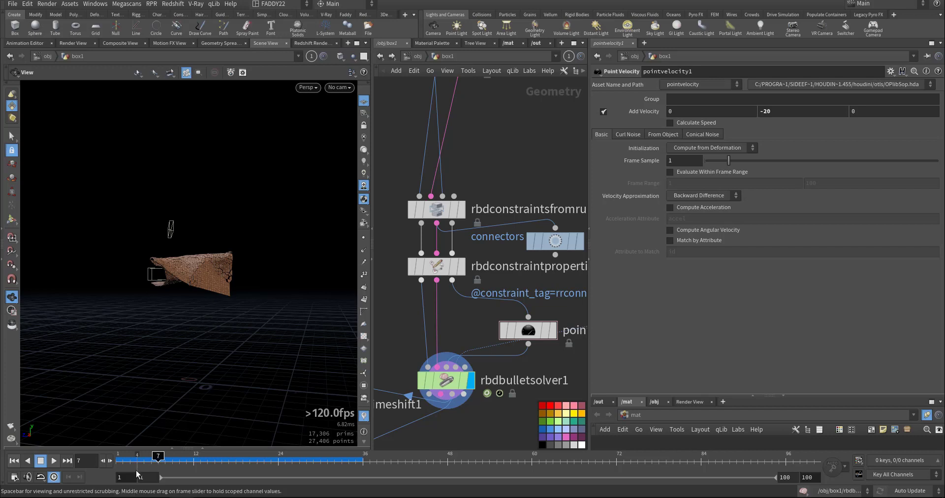
drag(156, 459, 122, 458)
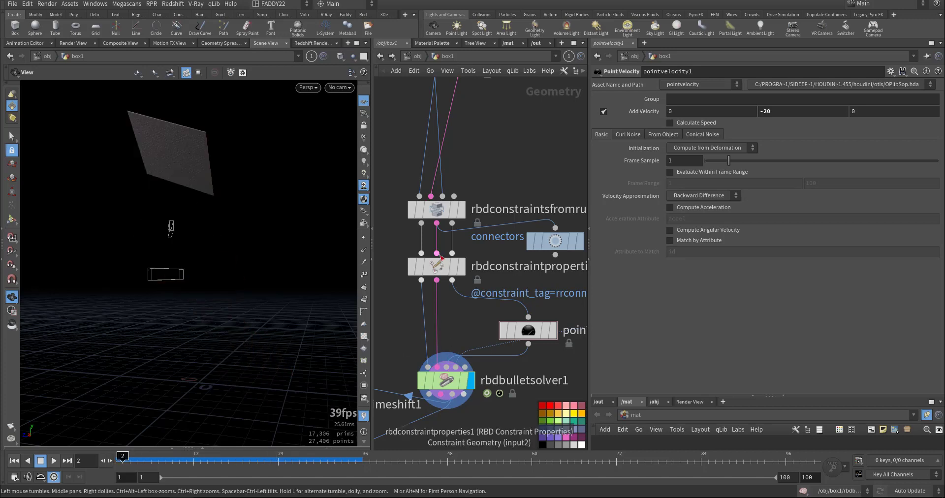
Step: Try a Glue Strength of 4013 on rbdconstraintproperties1 and replay the simulation from frame 1
drag(393, 247, 482, 259)
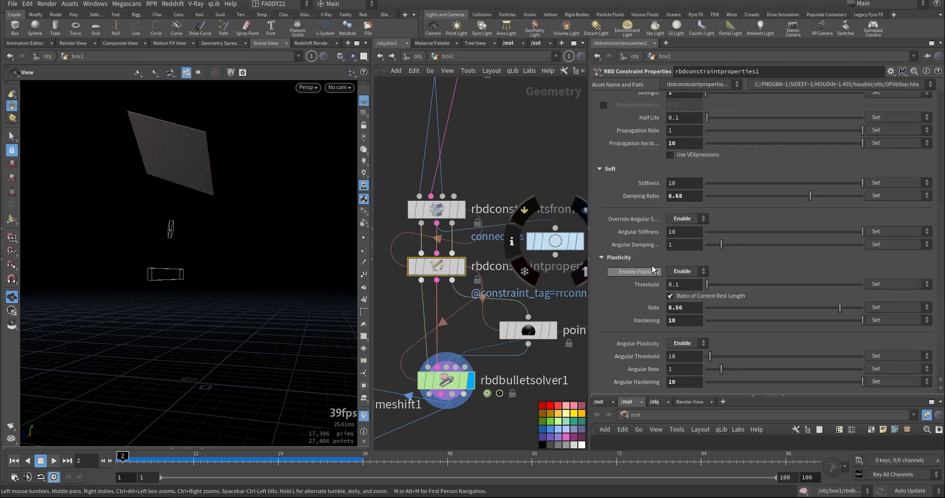
scroll(693, 148, up, 3)
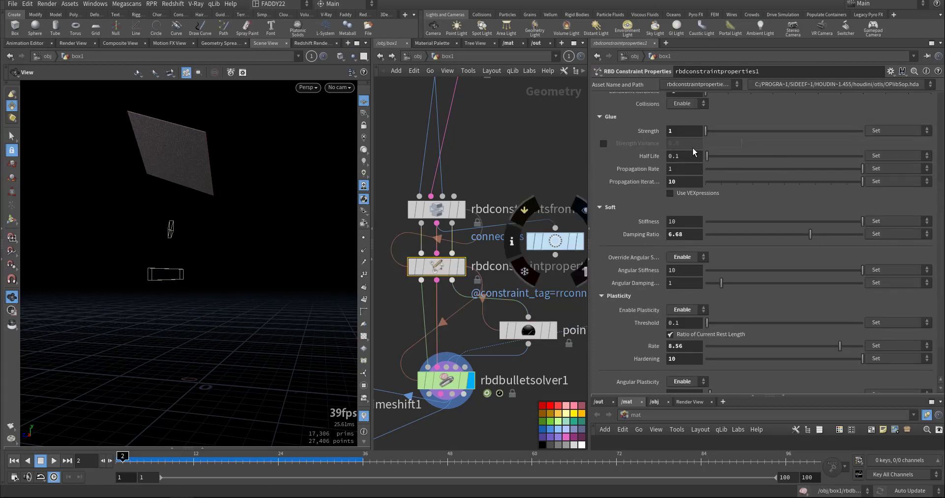
click(736, 132)
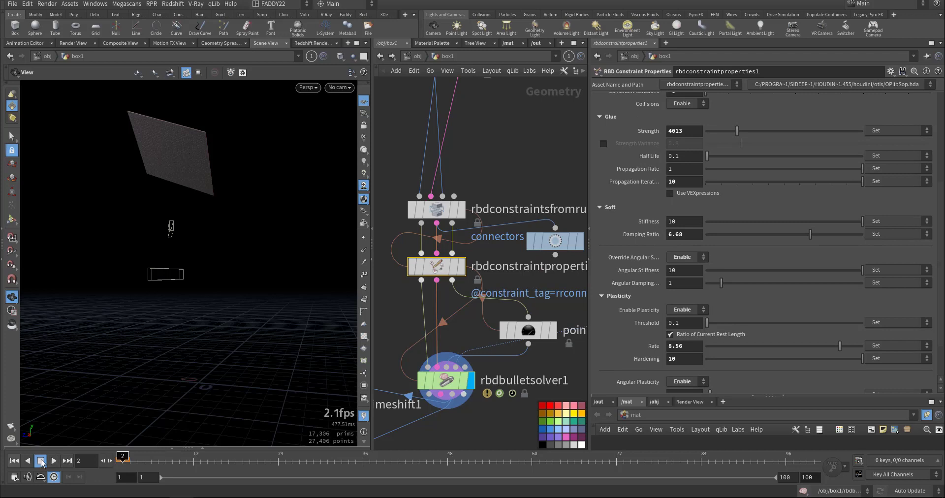
click(19, 462)
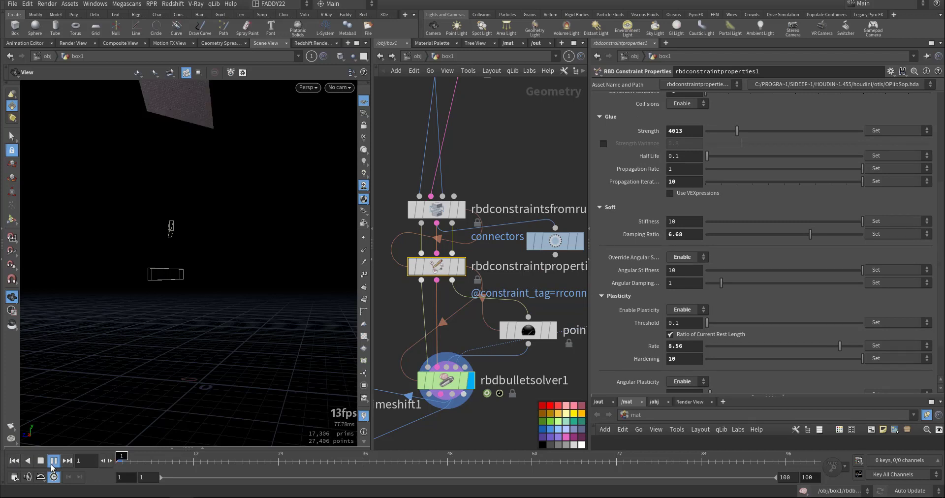
click(52, 465)
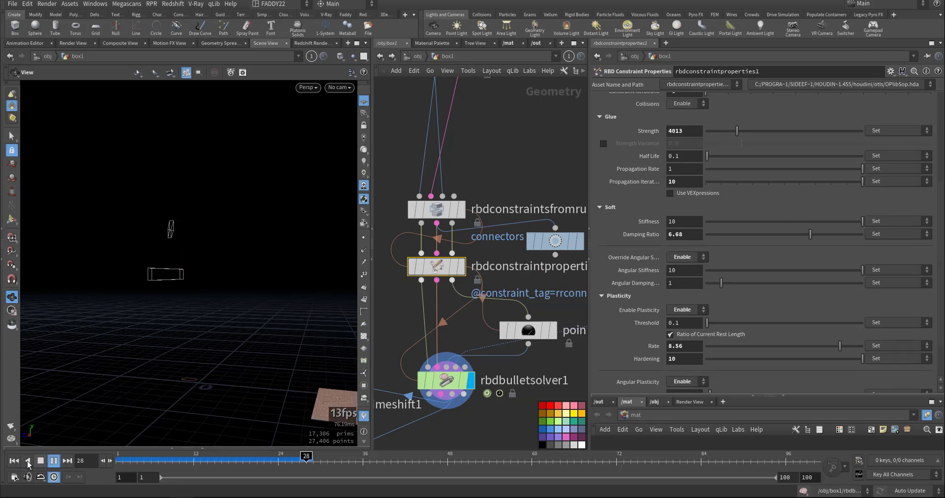
click(40, 461)
Step: Set the Glue Strength on rbdconstraintproperties1 to 0 and display the color1 node's output
click(707, 131)
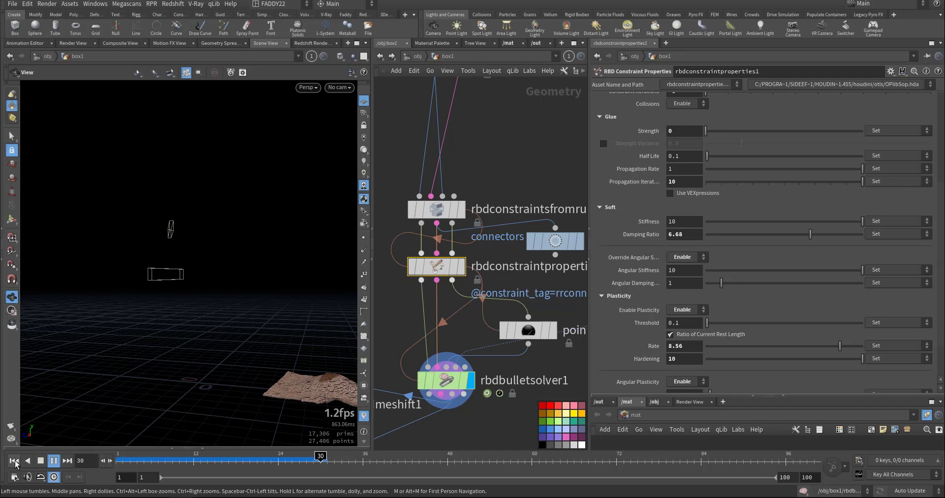
middle_drag(519, 368, 548, 309)
middle_drag(471, 408, 489, 332)
click(451, 360)
Step: Play the deformed sheet from frame 1, go to frame 25, and examine its bending up close
drag(259, 296, 246, 321)
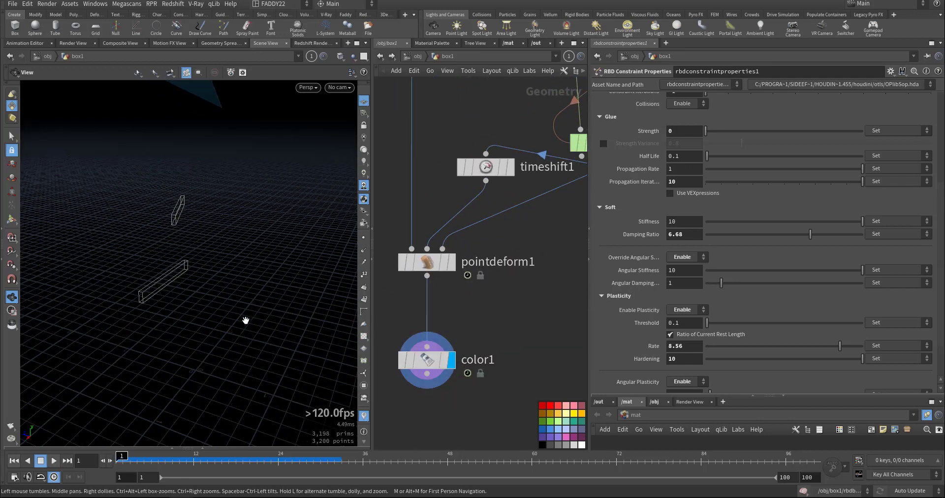
click(54, 464)
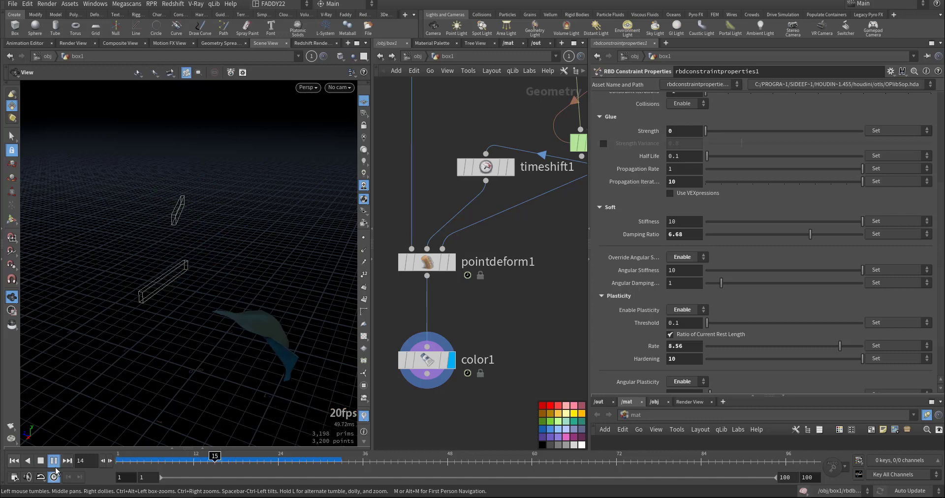
click(279, 466)
drag(310, 389, 175, 313)
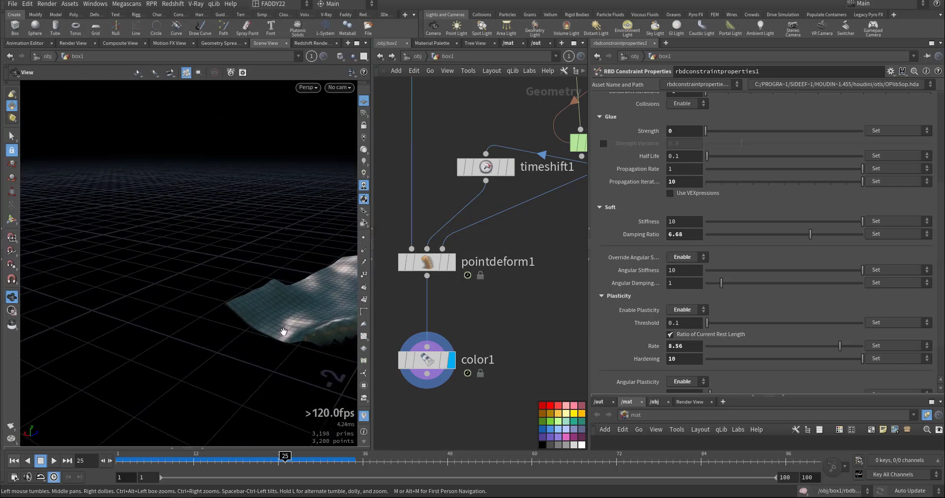
drag(284, 331, 207, 358)
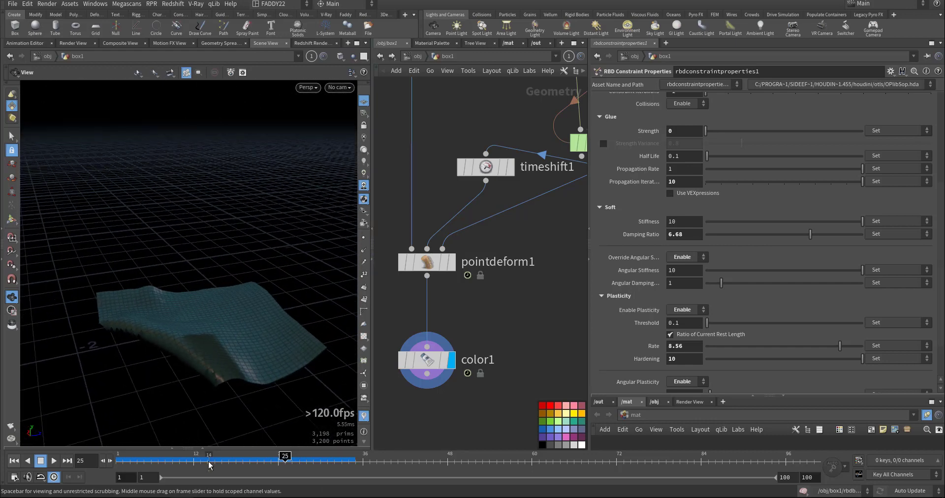